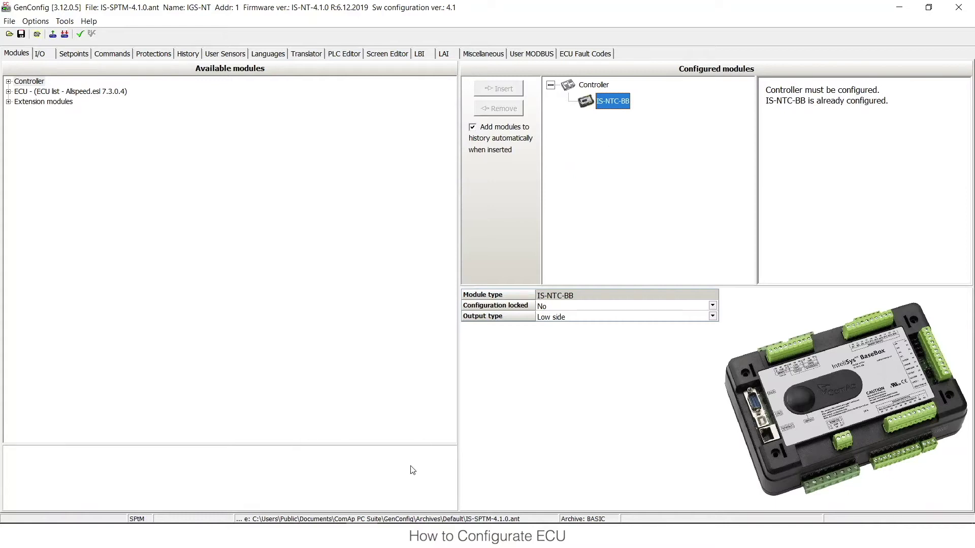
Step: Switch from GenConfig to the ComAp home page in Microsoft Edge
click(393, 539)
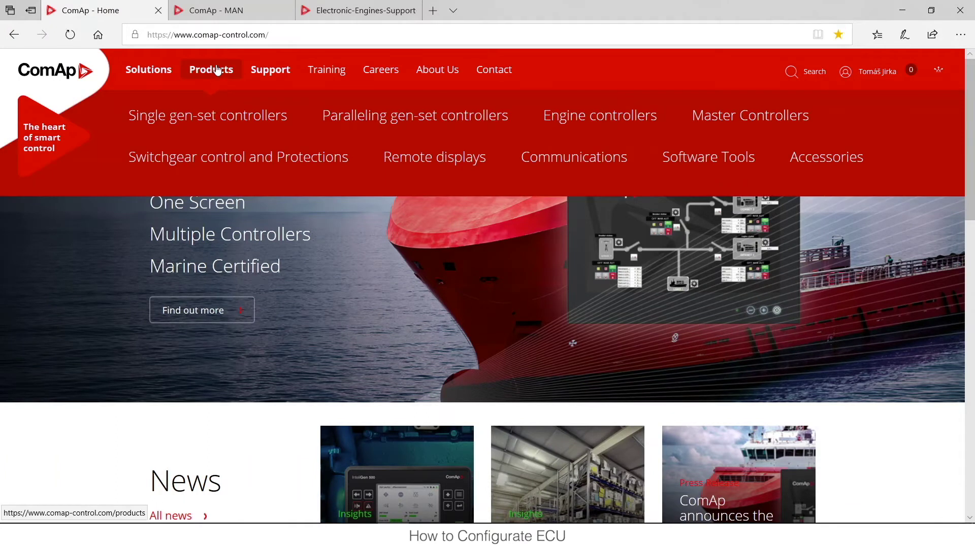
Step: Browse Products > Paralleling gen-set controllers > InteliSys > InteliSys NTC BaseBox and show its Manuals list
click(217, 70)
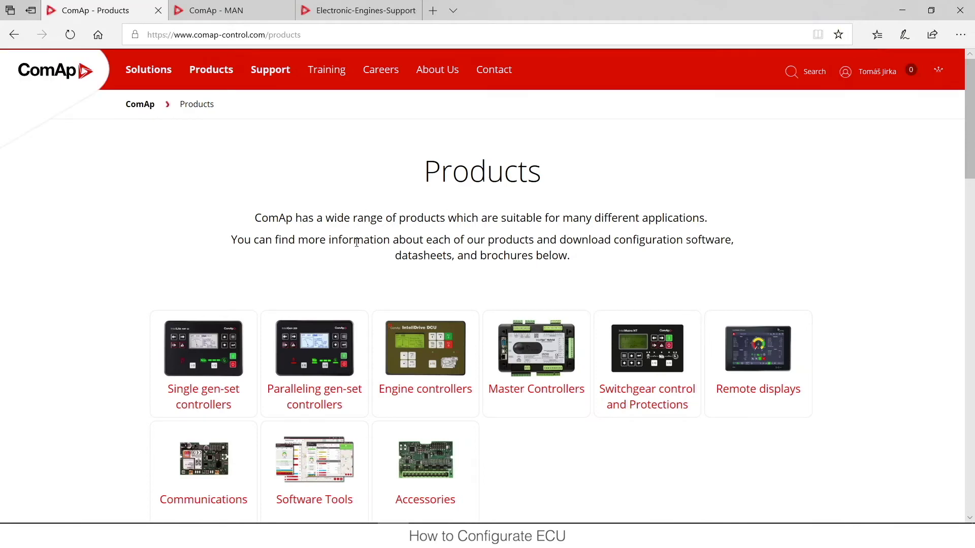
click(305, 355)
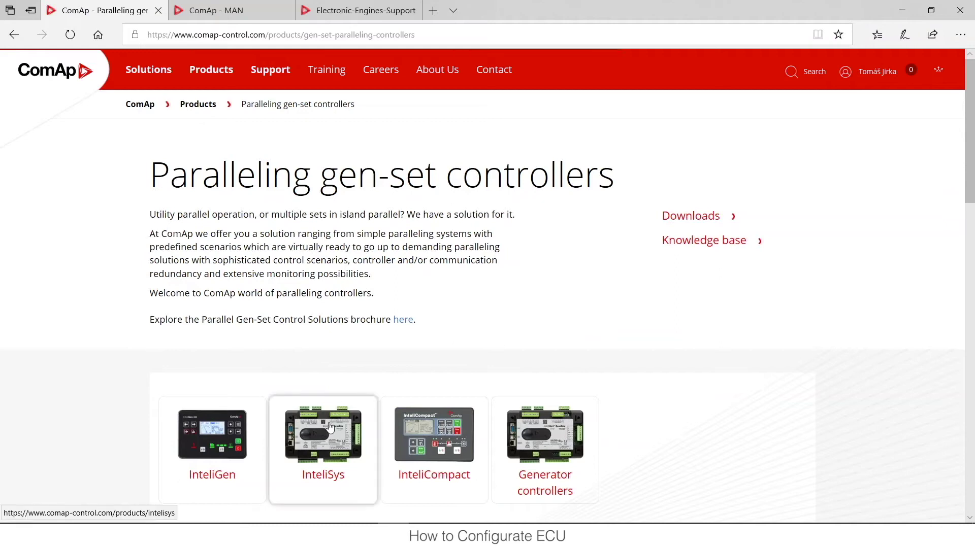
click(329, 435)
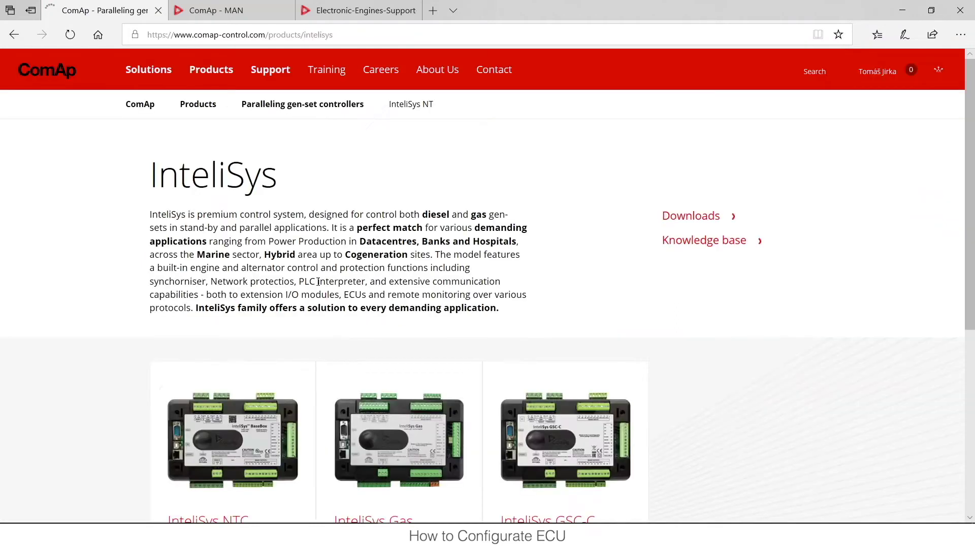
scroll(315, 283, down, 2)
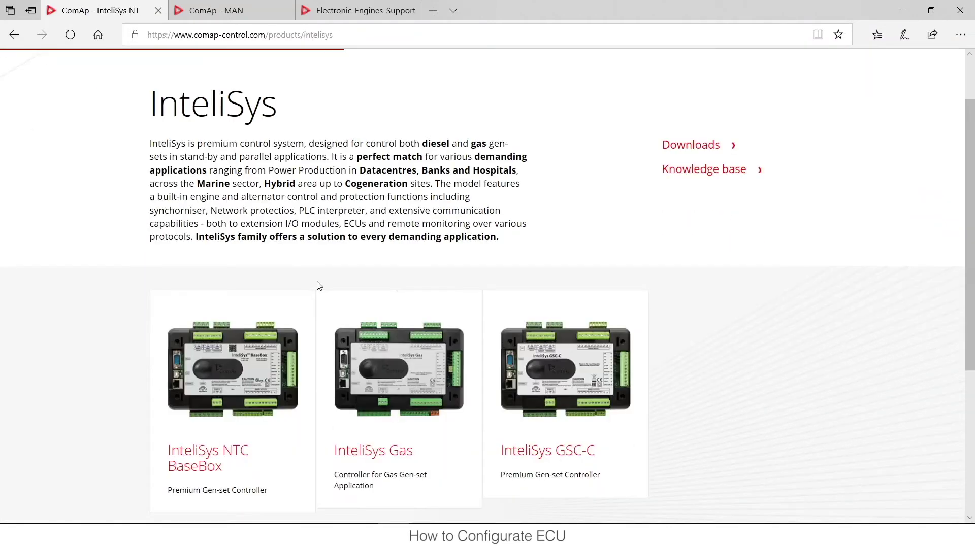
click(240, 369)
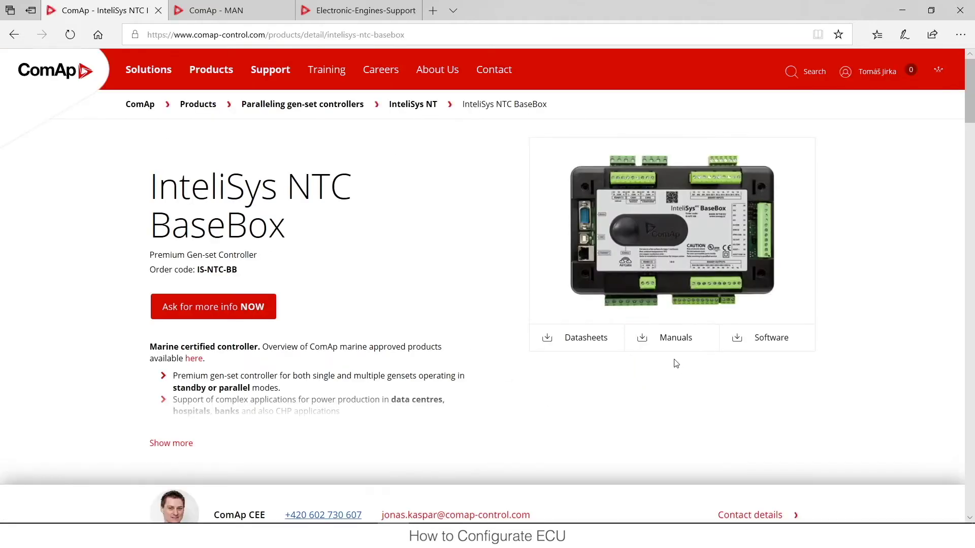
click(666, 344)
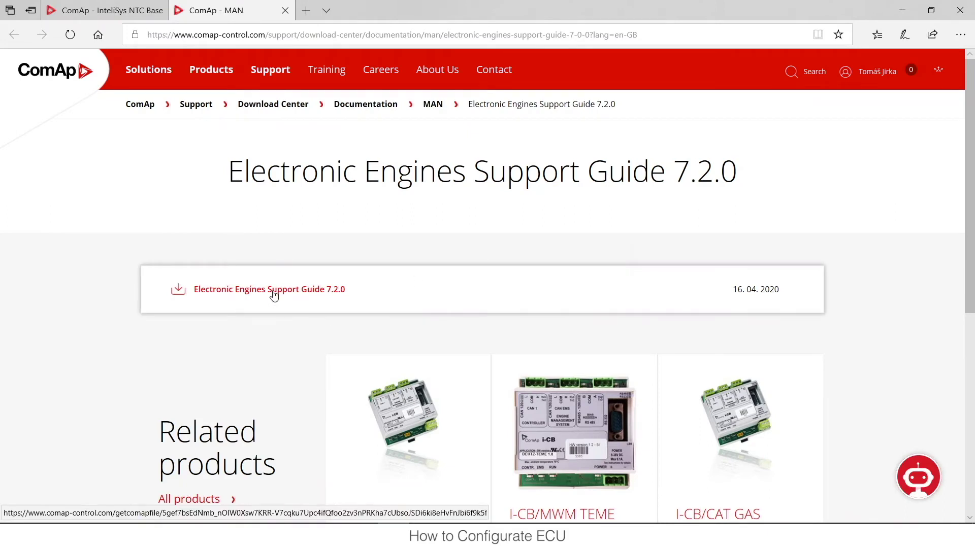
Step: Open the Electronic Engines Support Guide PDF and scroll to the Comparison table on page 24
click(273, 290)
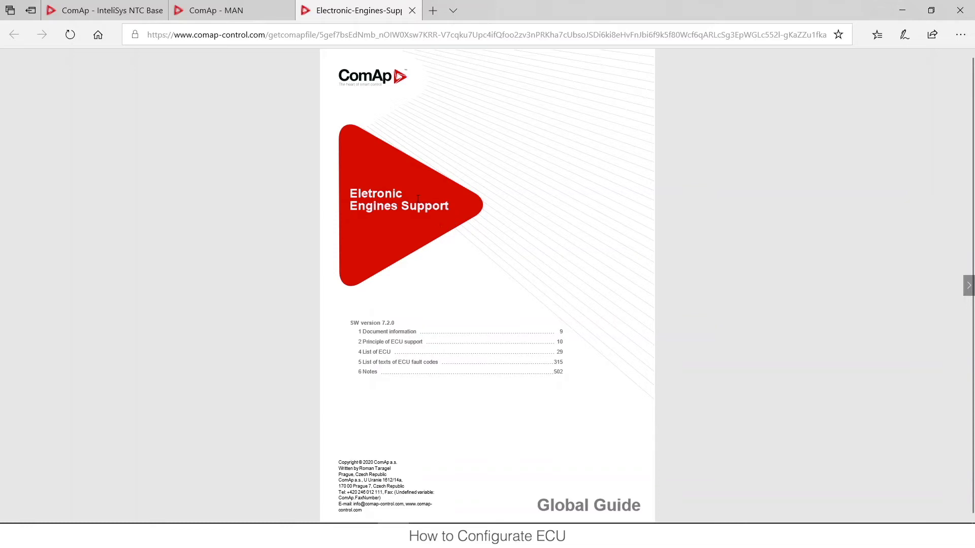
scroll(416, 200, down, 4)
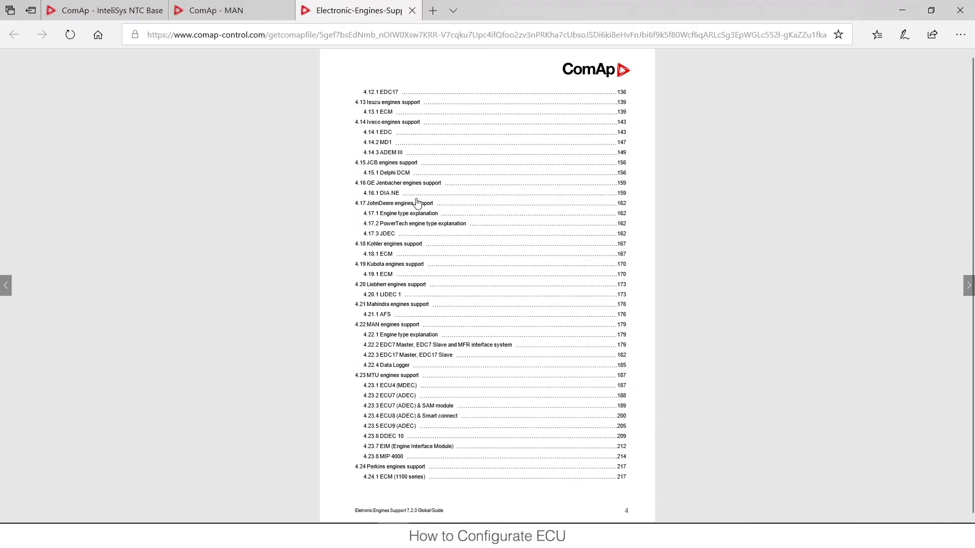
scroll(417, 202, down, 5)
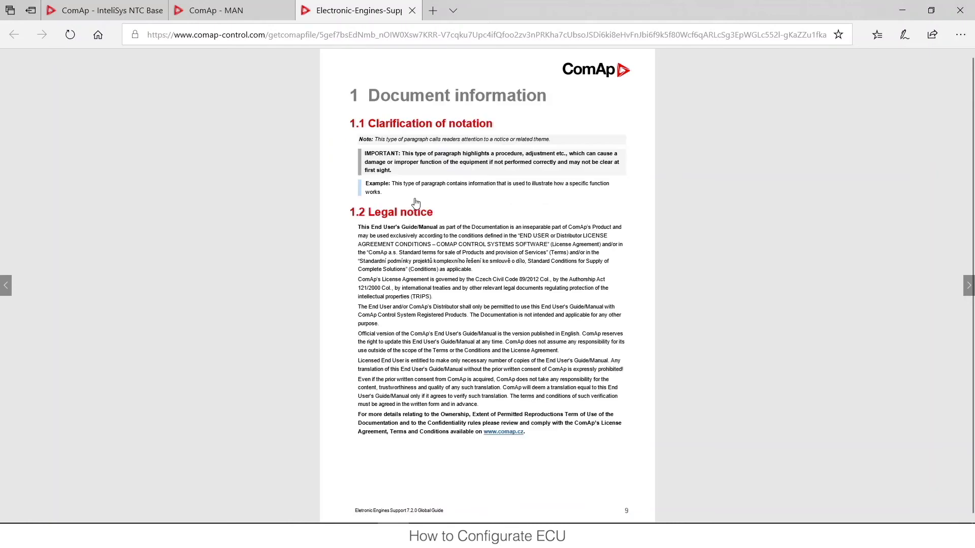
scroll(416, 202, down, 6)
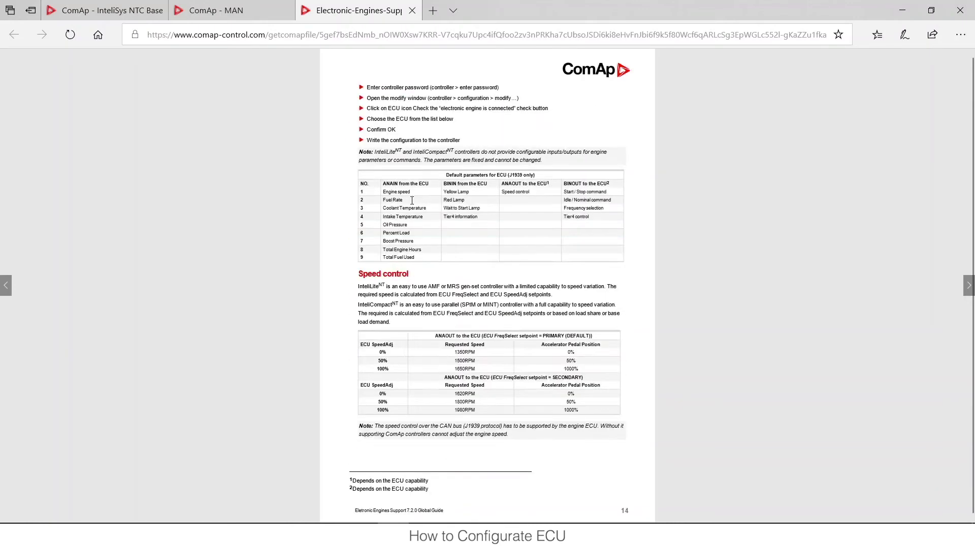
scroll(412, 201, down, 5)
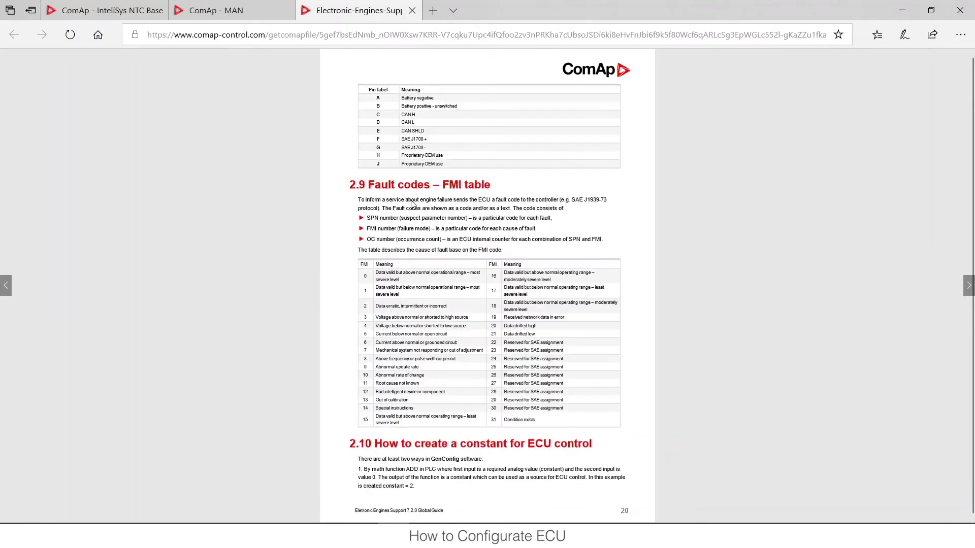
scroll(412, 200, down, 3)
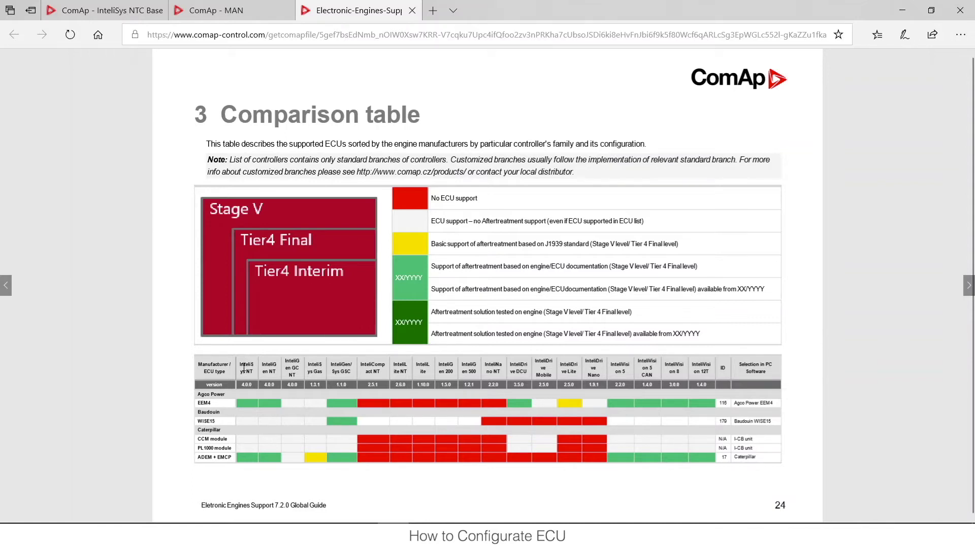
scroll(244, 366, down, 2)
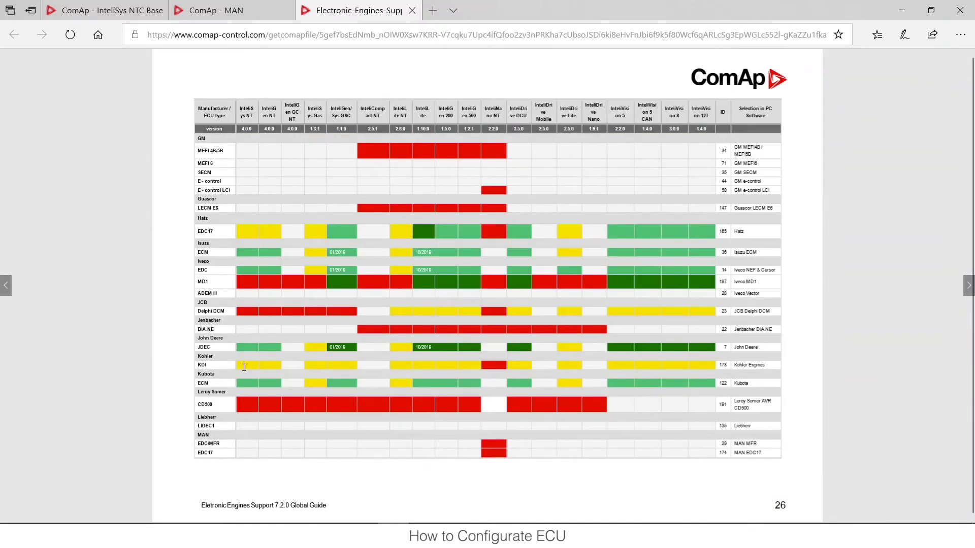
scroll(244, 366, down, 1)
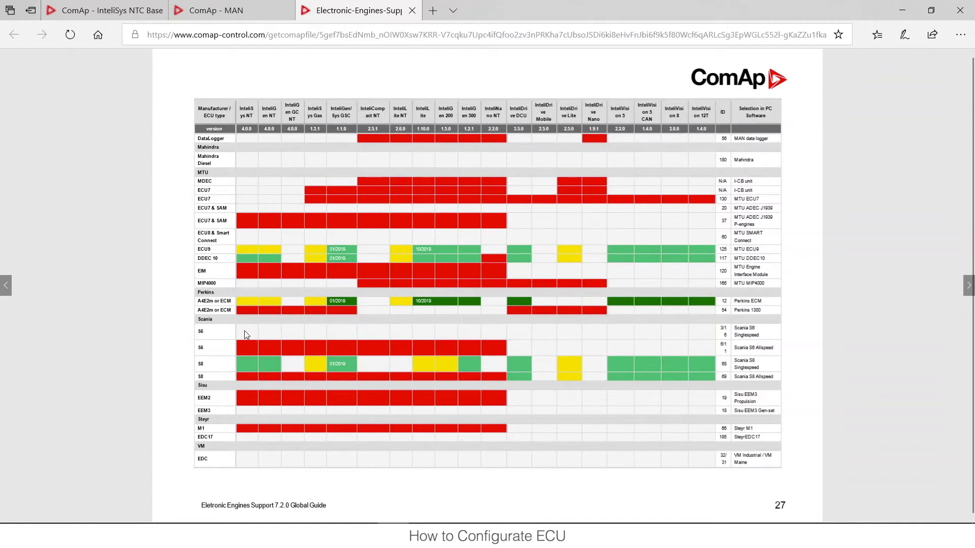
scroll(247, 336, up, 3)
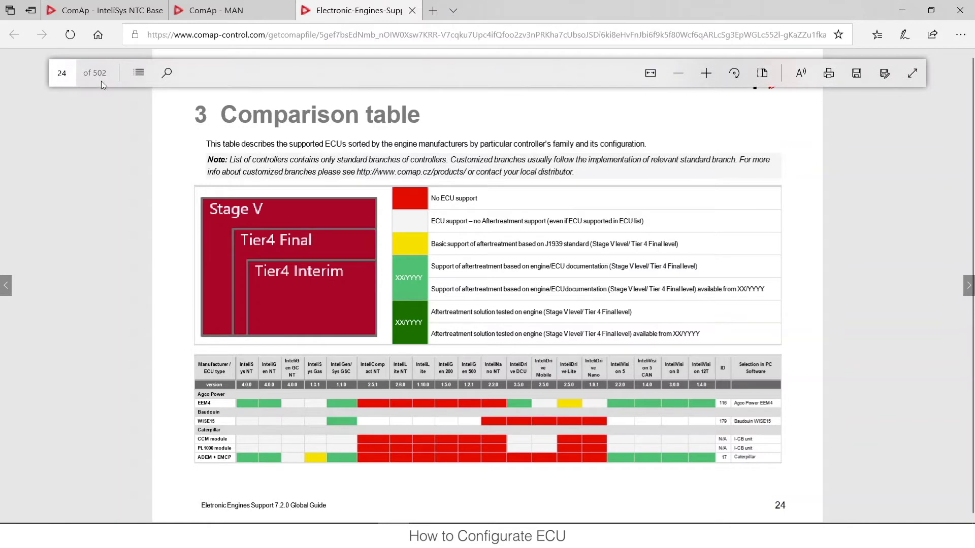
Step: Jump to page 228, the guide's Scania engines support section
click(68, 75)
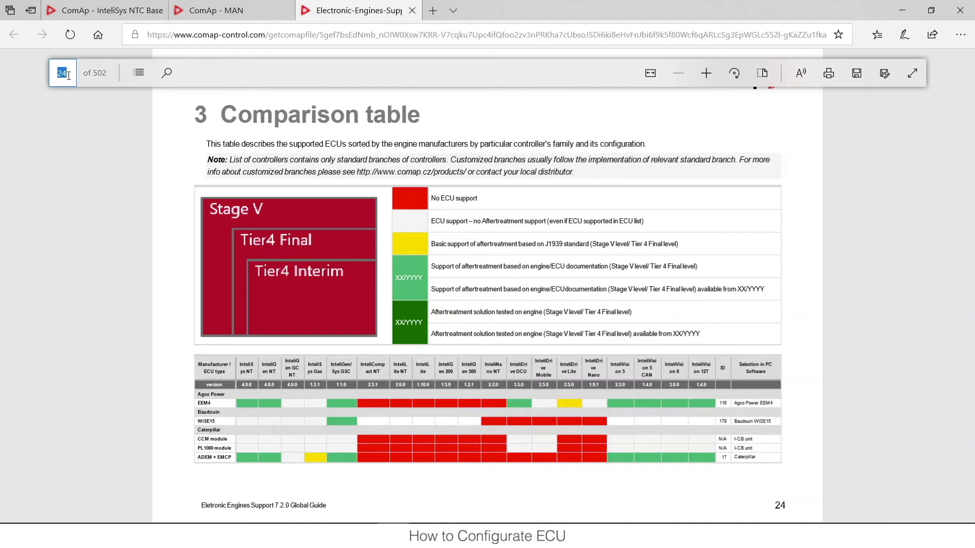
text(228)
key(Return)
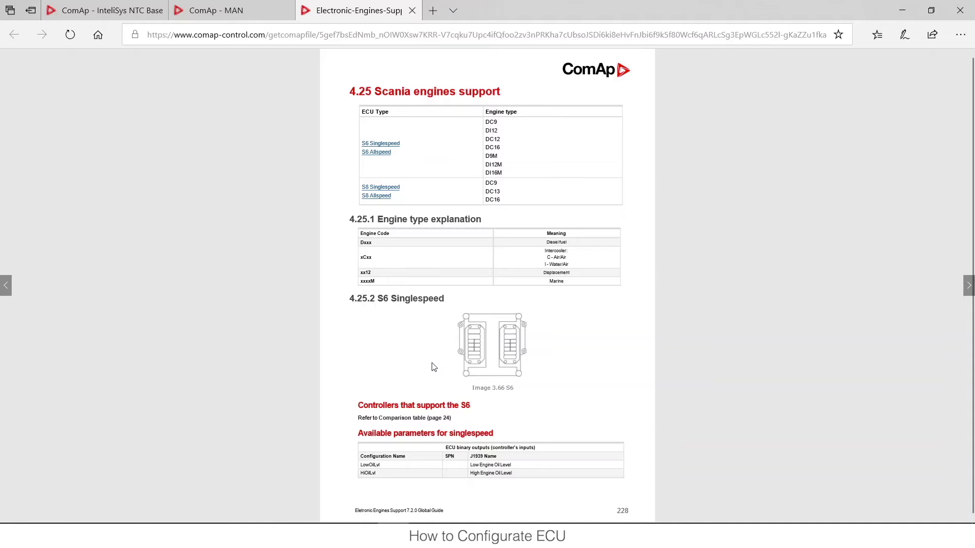
Step: Read through the S6 Singlespeed tables on pages 229–231, highlighting the inputs and outputs notes
scroll(433, 367, down, 2)
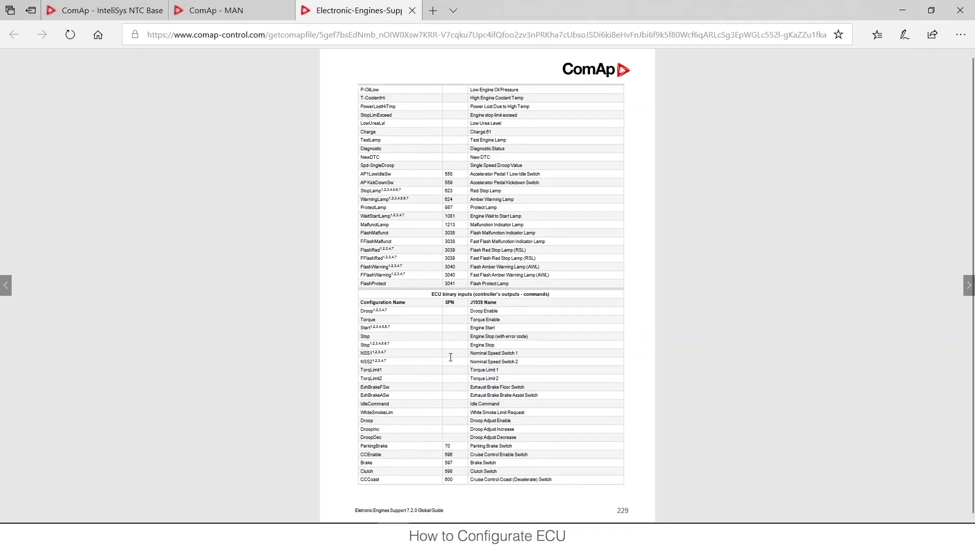
scroll(450, 358, down, 2)
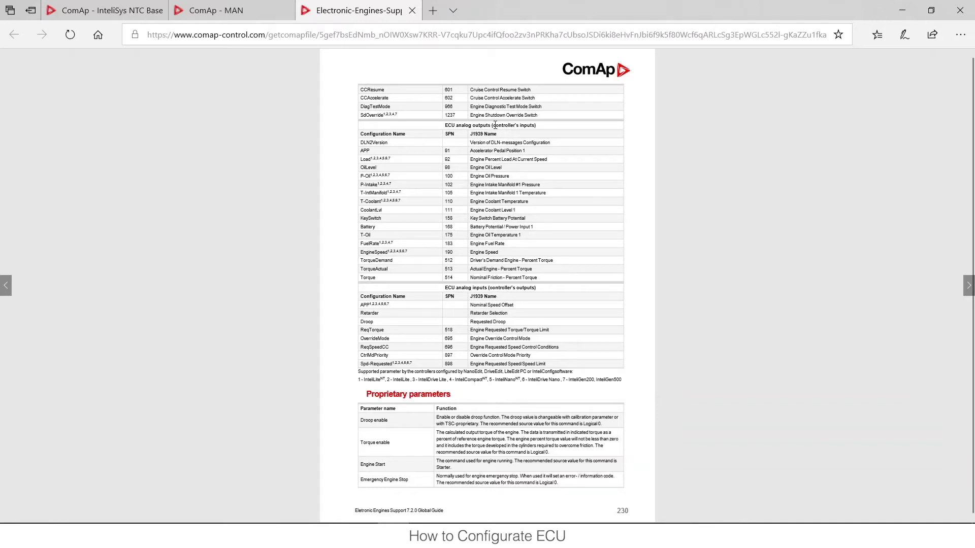
drag(493, 125, 535, 125)
click(546, 260)
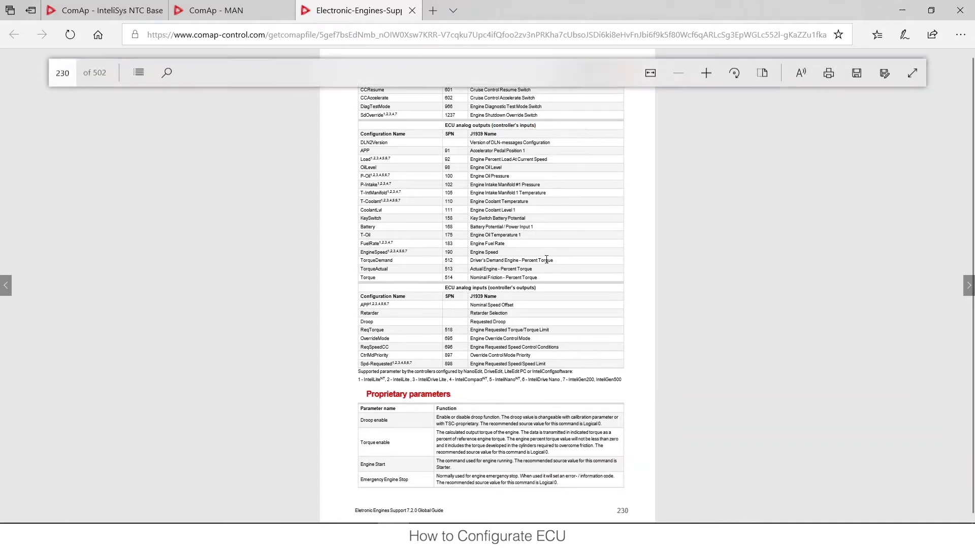
drag(536, 287, 490, 287)
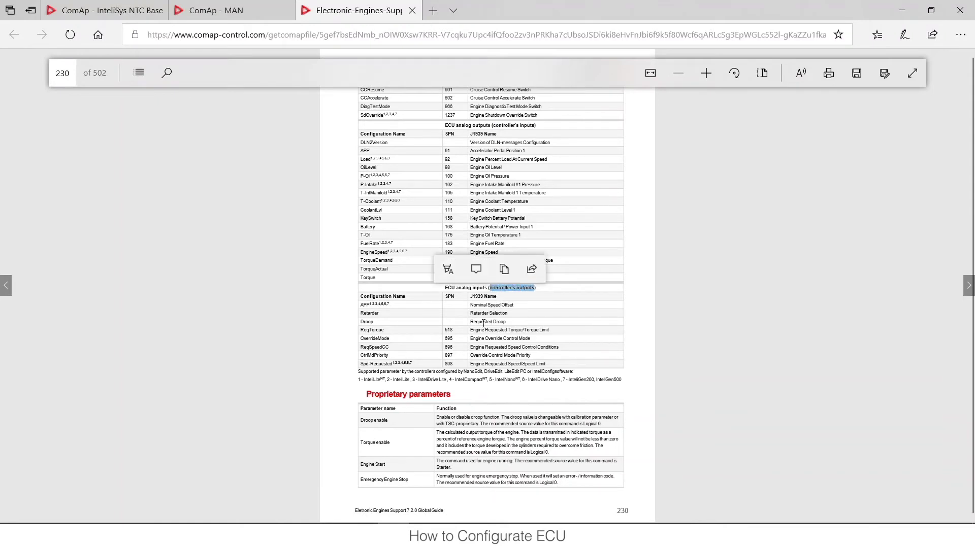
click(484, 323)
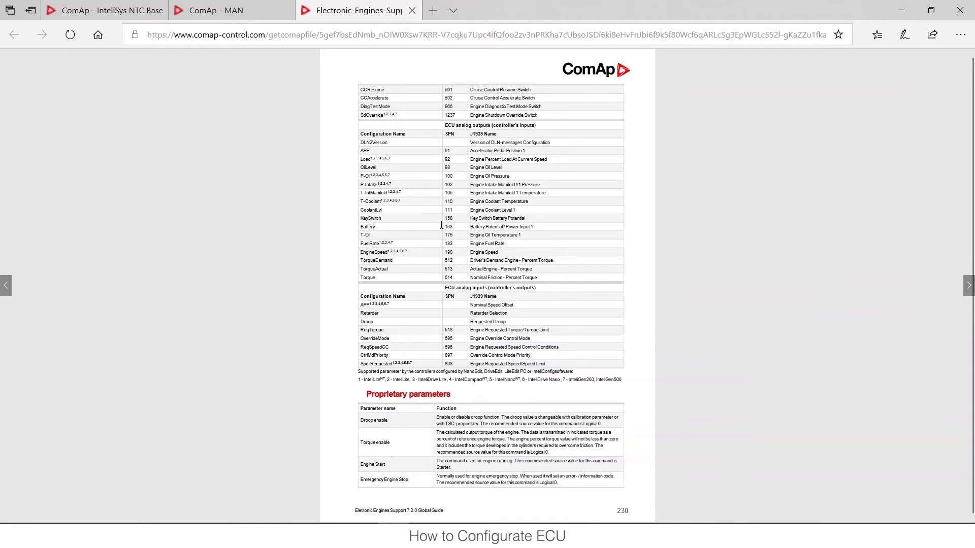
scroll(456, 196, down, 3)
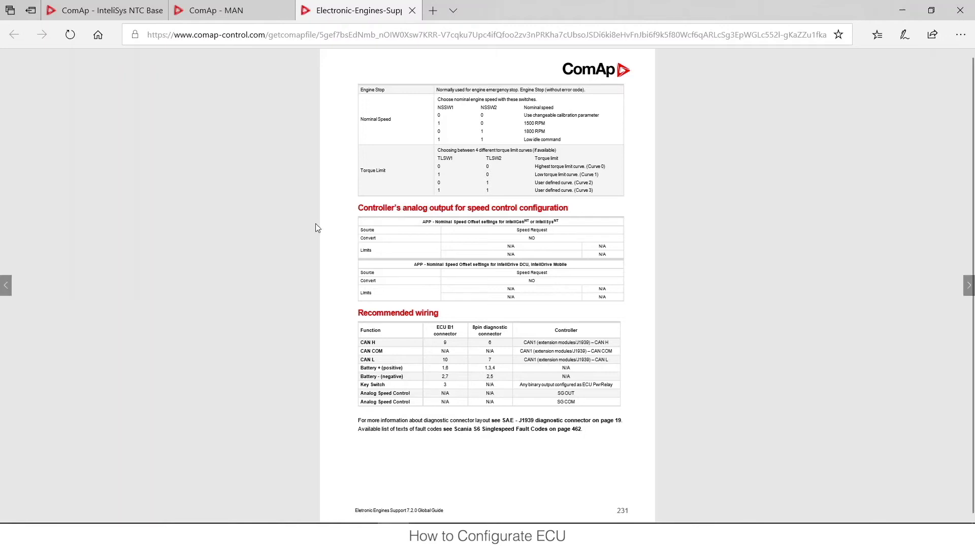
Step: Back on the InteliSys NTC BaseBox tab, collapse Manuals and expand Software downloads showing ECU List 7.2.1
click(108, 11)
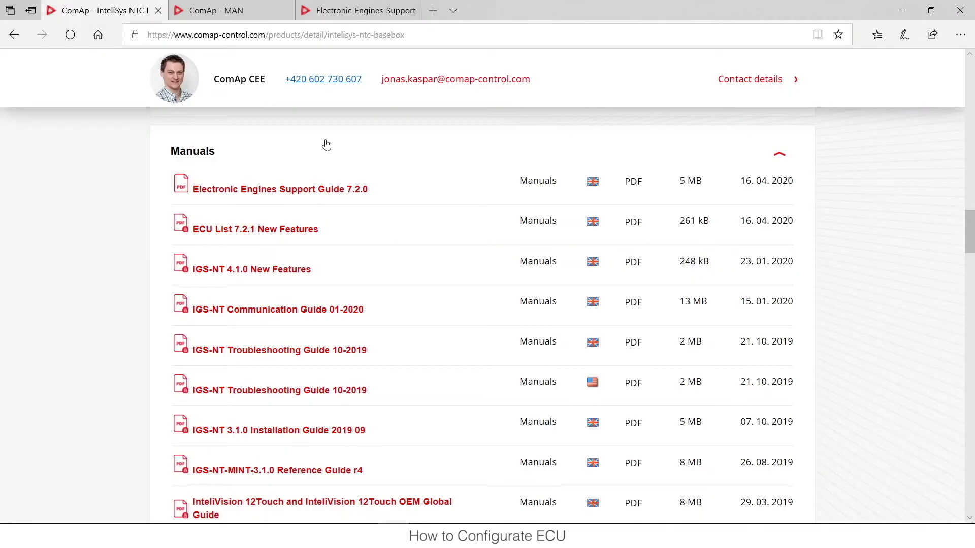
click(280, 156)
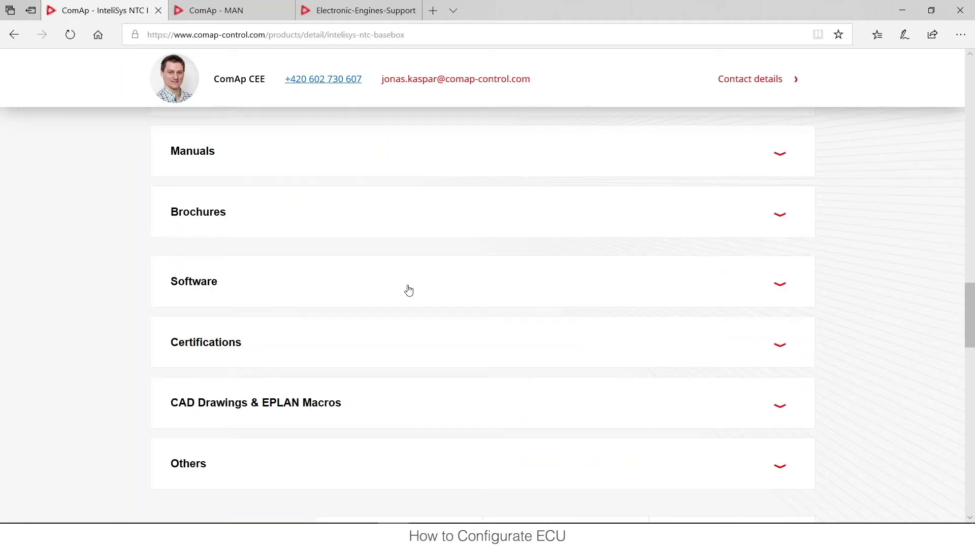
click(268, 288)
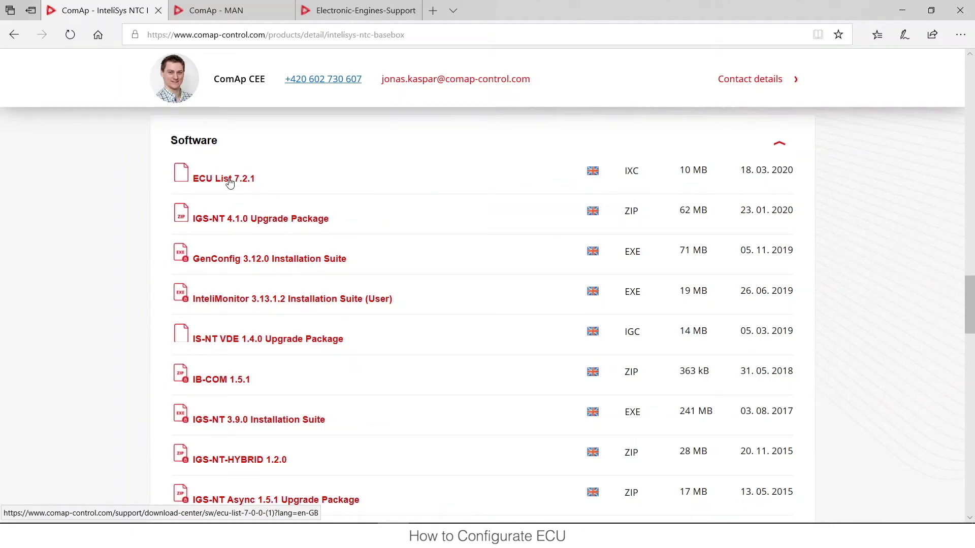
scroll(322, 333, up, 15)
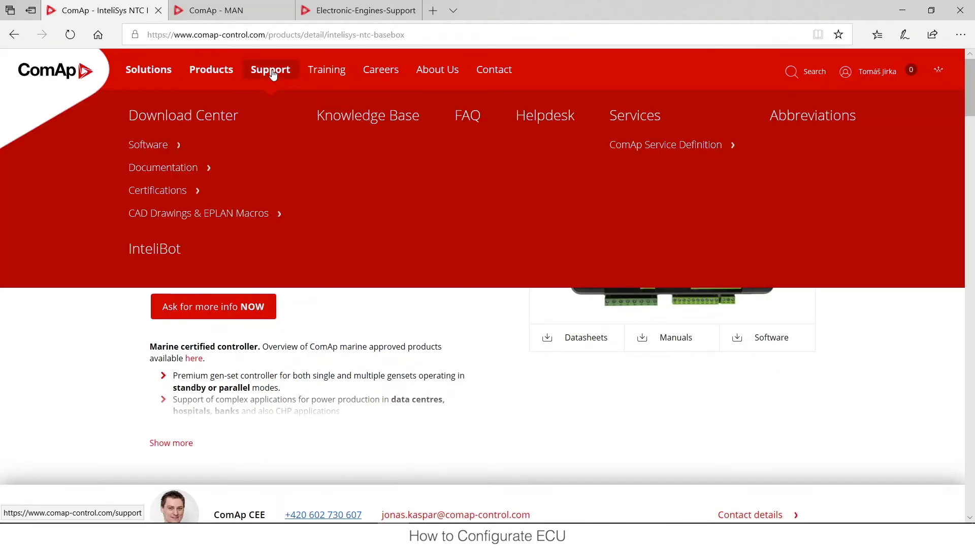
Step: Use the Support page's InteliBot (Download Files > ECU list) to download and save ECU-list-7-2-1-2.ixc
click(271, 72)
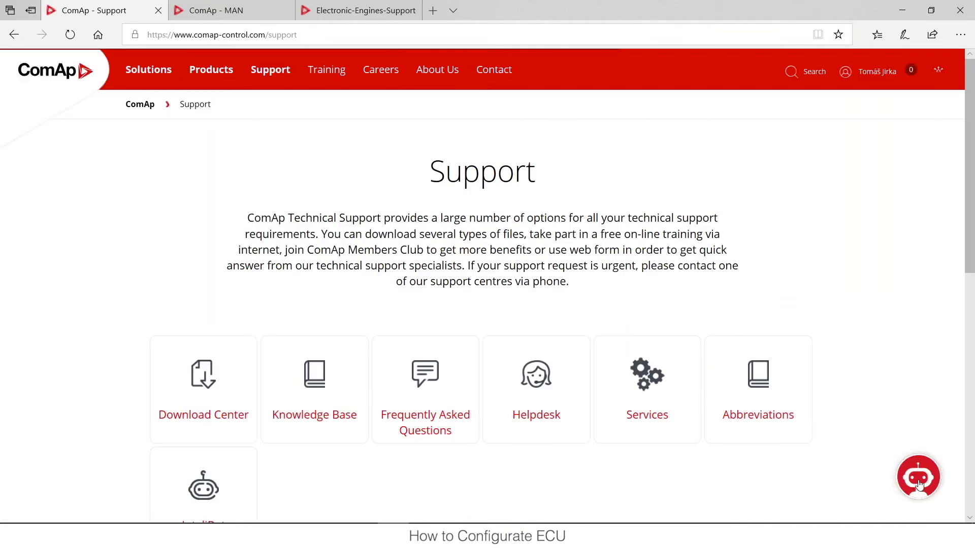
click(909, 477)
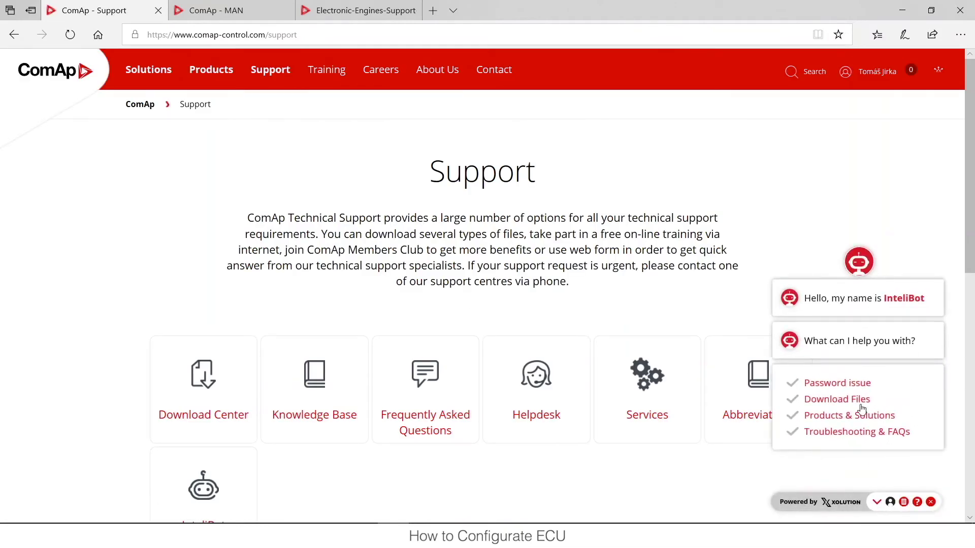
click(845, 401)
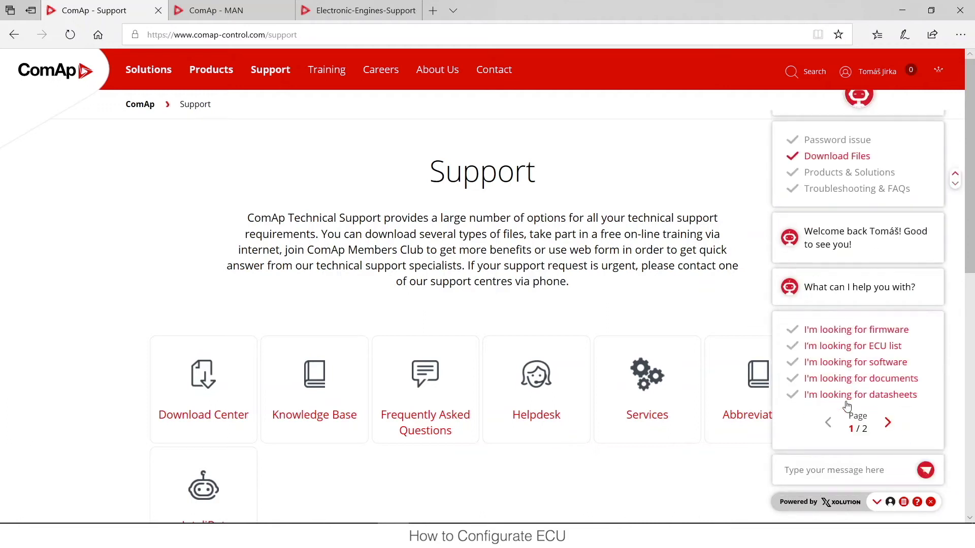
click(852, 349)
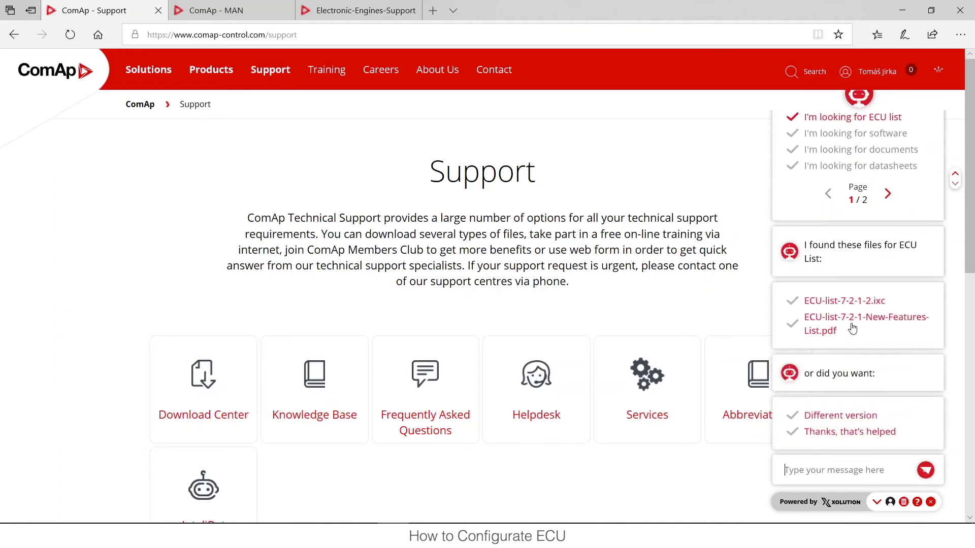
click(836, 303)
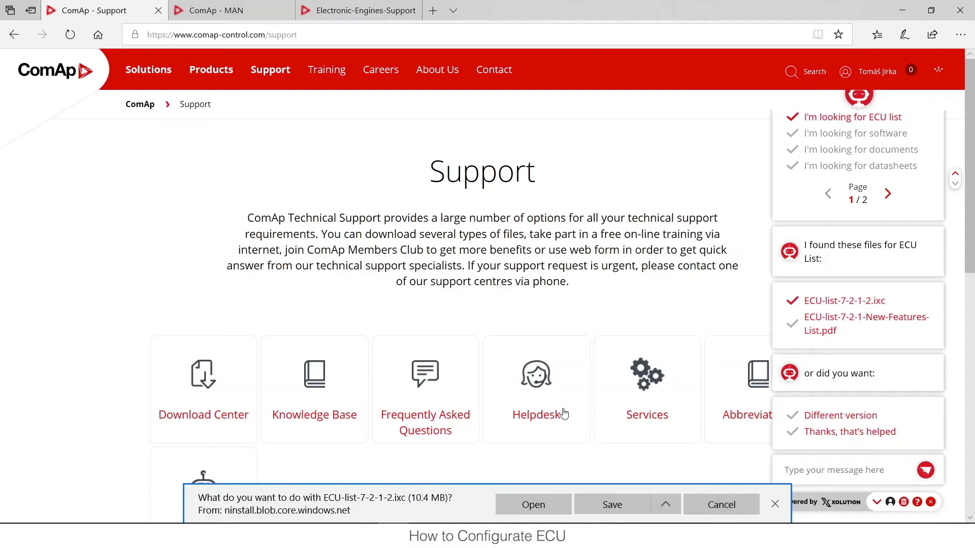
click(627, 502)
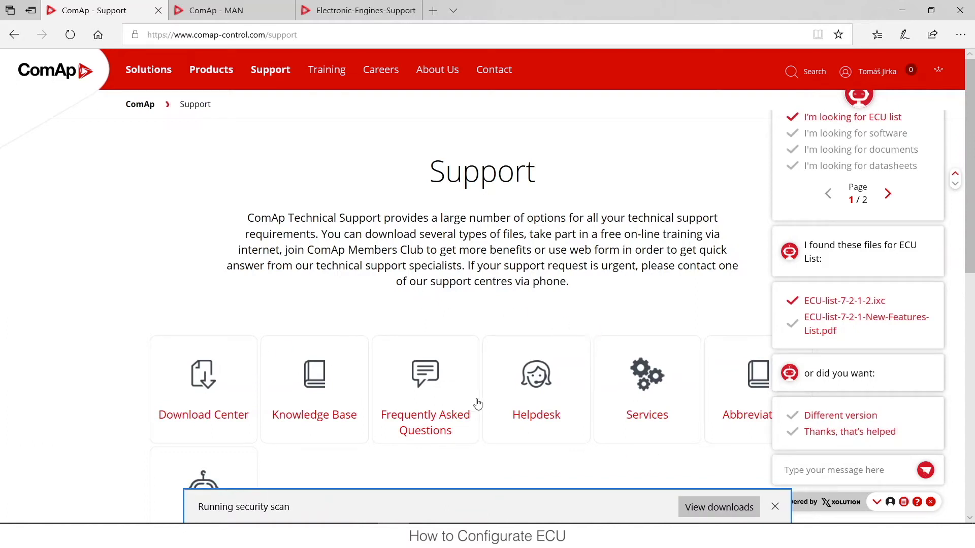
mouse_move(424, 540)
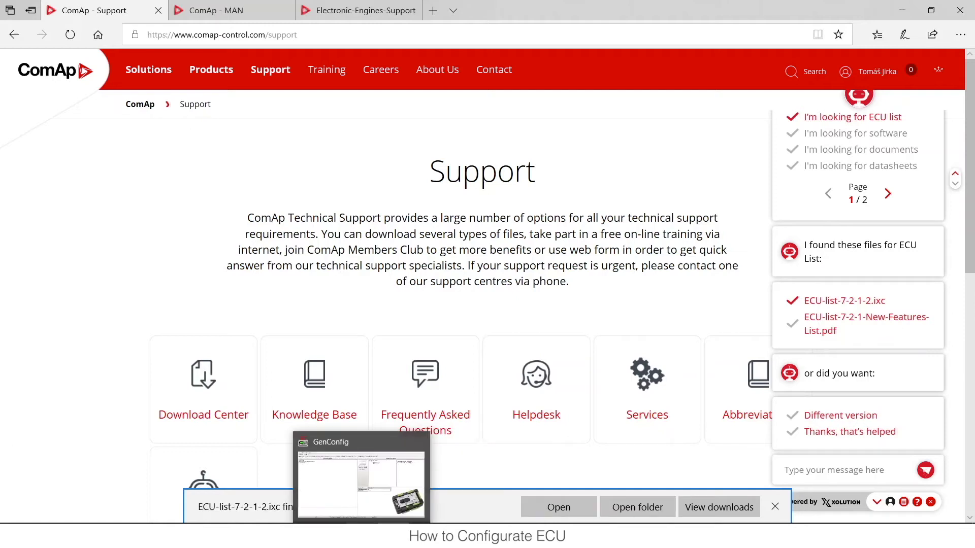
Step: Close the open archive in GenConfig, then open the downloaded file's folder from Edge
click(394, 540)
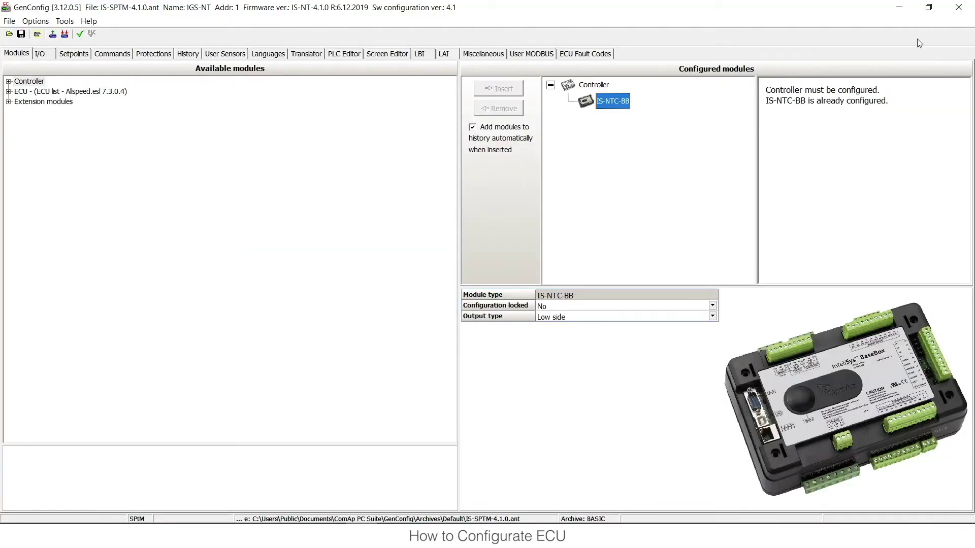
click(956, 7)
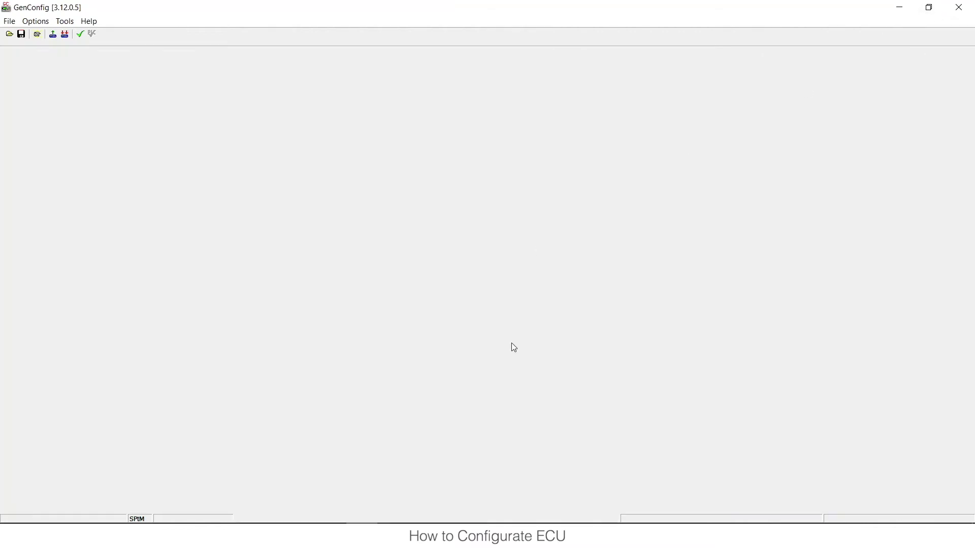
key(alt+Tab)
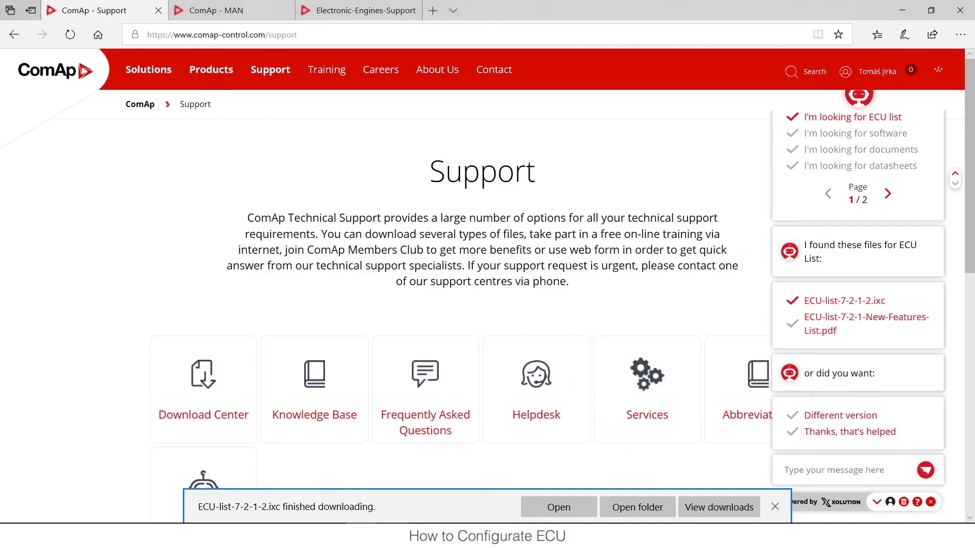
click(637, 507)
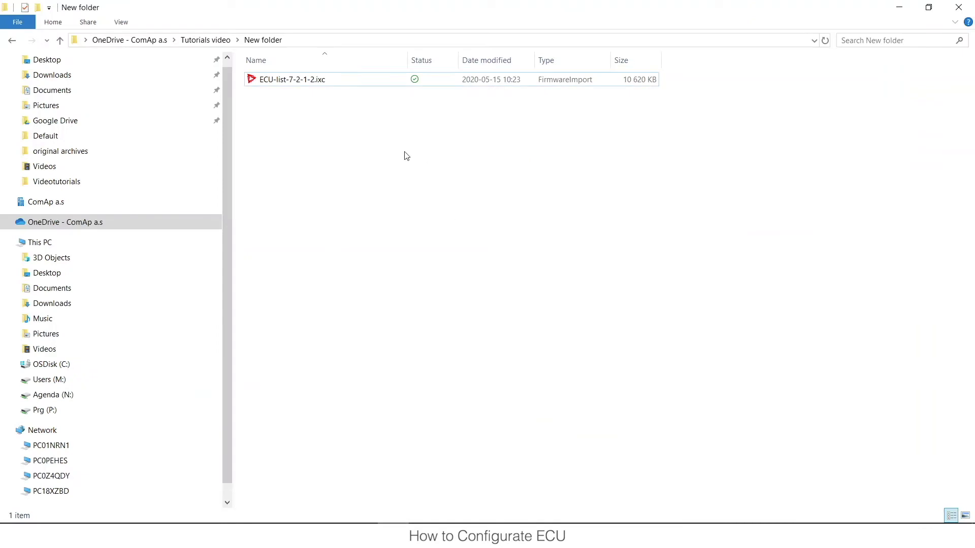
Step: Import ECU-list-7-2-1-2.ixc with Overwrite all files, then switch to InteliMonitor
click(308, 81)
double_click(309, 82)
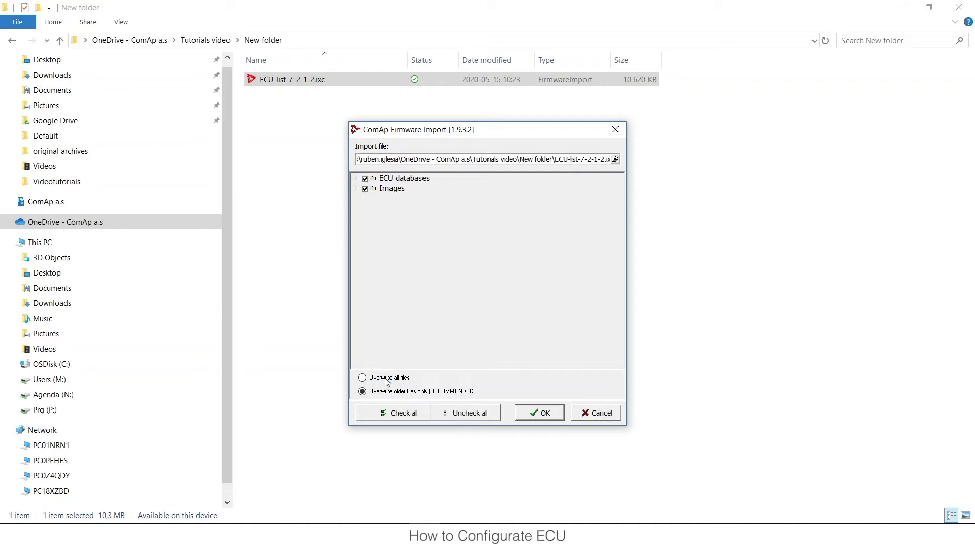
click(385, 379)
click(541, 414)
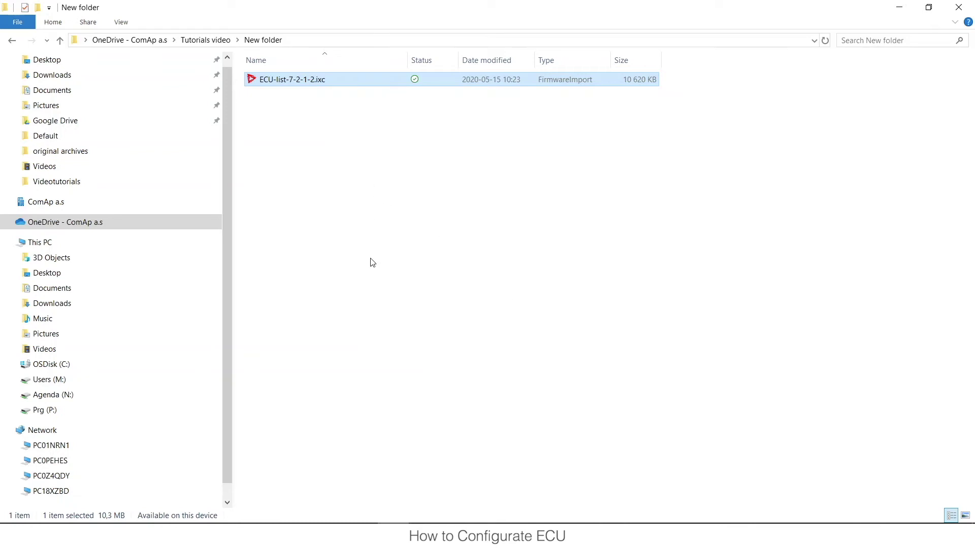
mouse_move(330, 531)
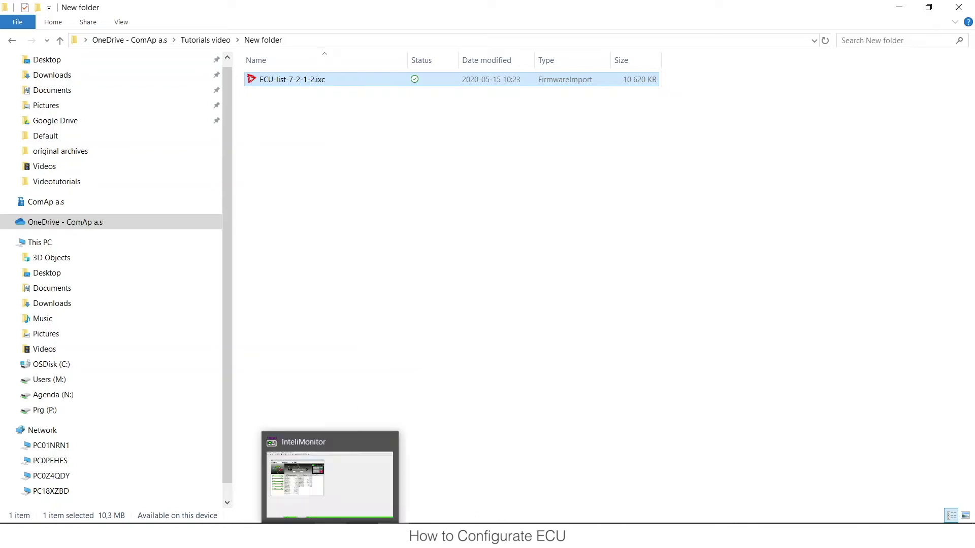
click(323, 495)
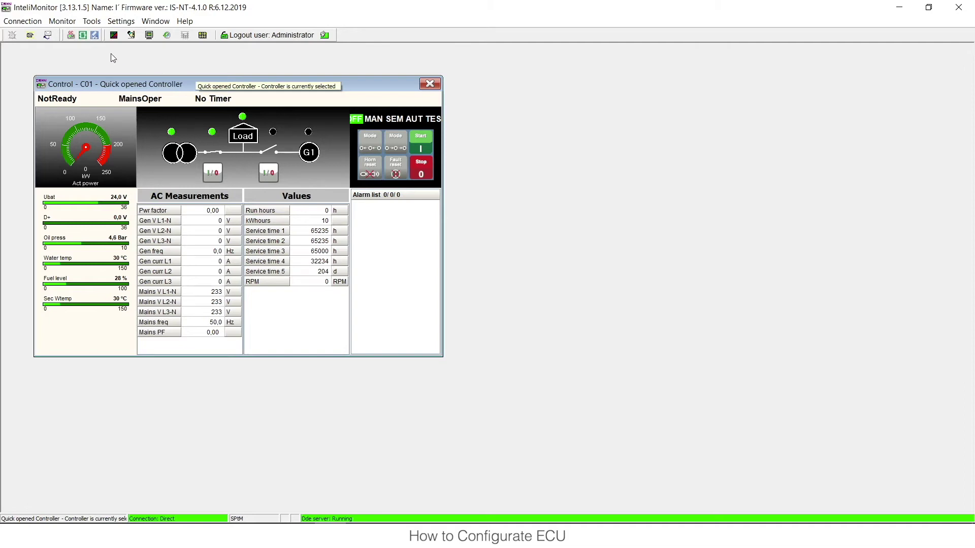
Step: Open the connected controller's configuration in GenConfig from InteliMonitor's toolbar
click(71, 36)
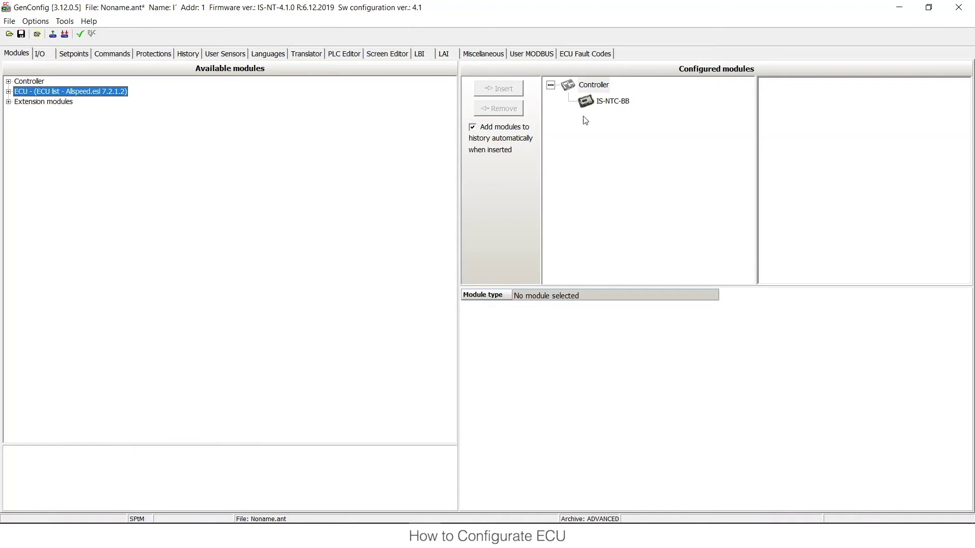
Step: Inspect IS-NTC-BB's properties and the ECU list Allspeed.esl 7.2.1.2 entry
click(611, 103)
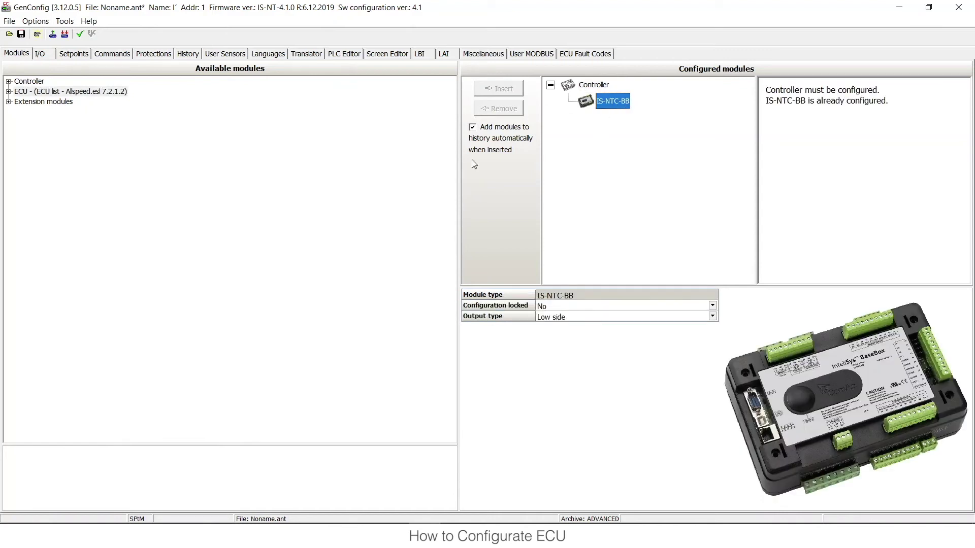
click(92, 96)
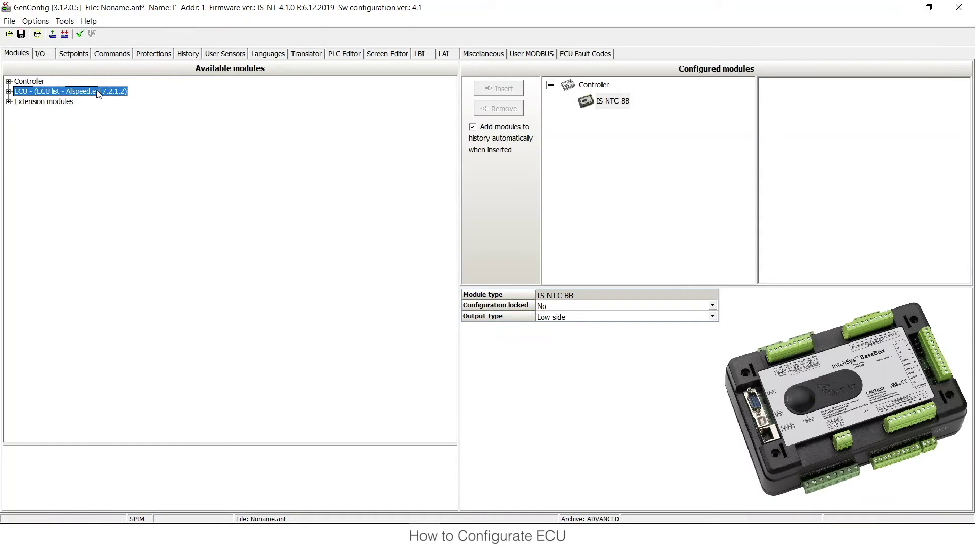
click(65, 21)
Step: Switch the ECU list file to Gensets.esl, accepting the change warning
mouse_move(40, 22)
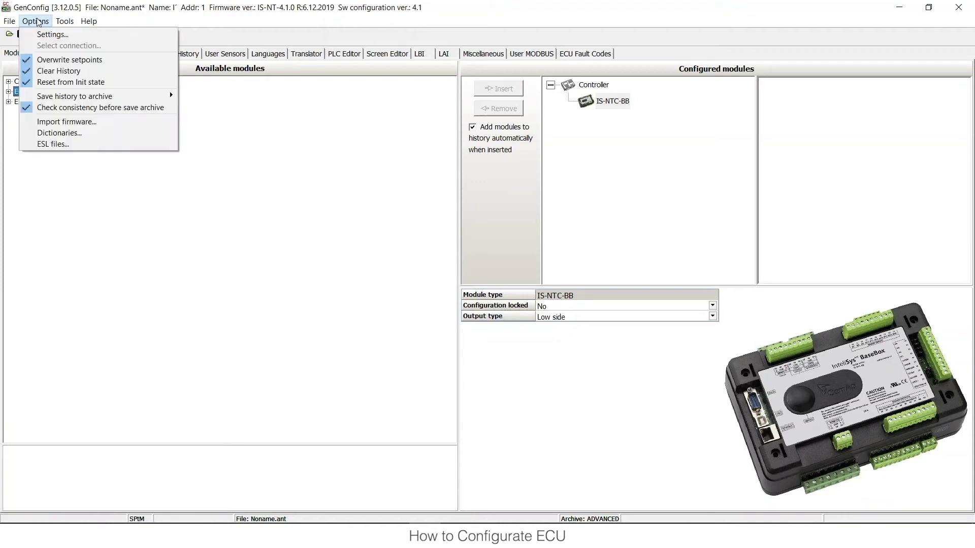
click(43, 144)
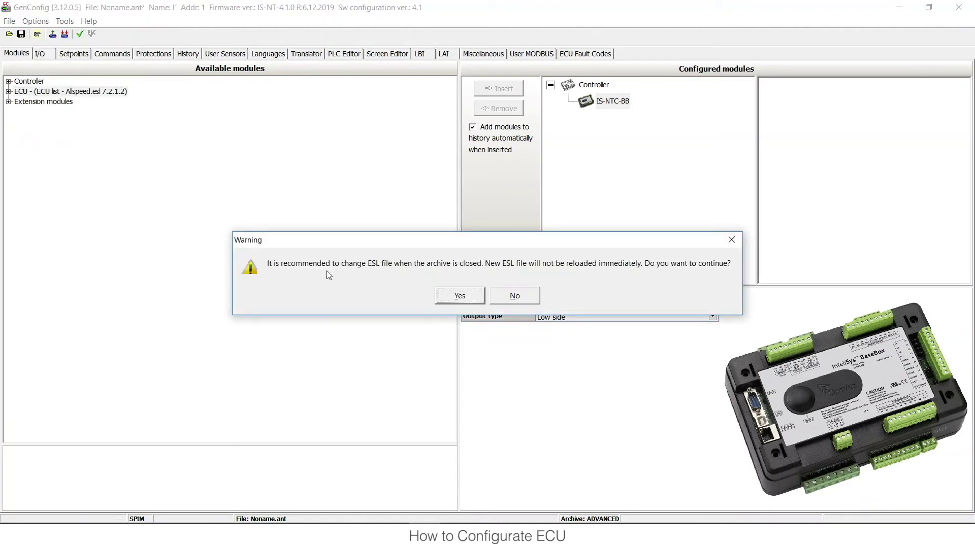
click(461, 296)
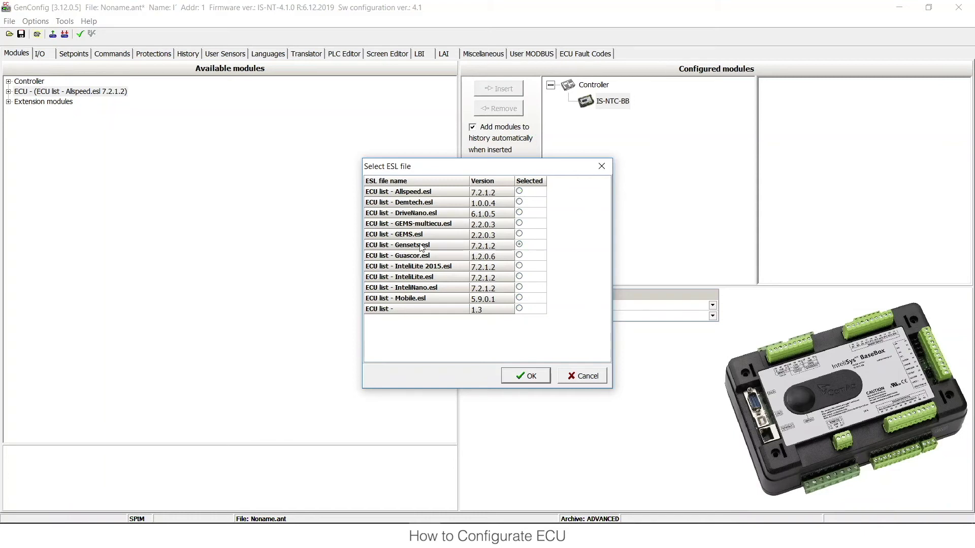
click(519, 379)
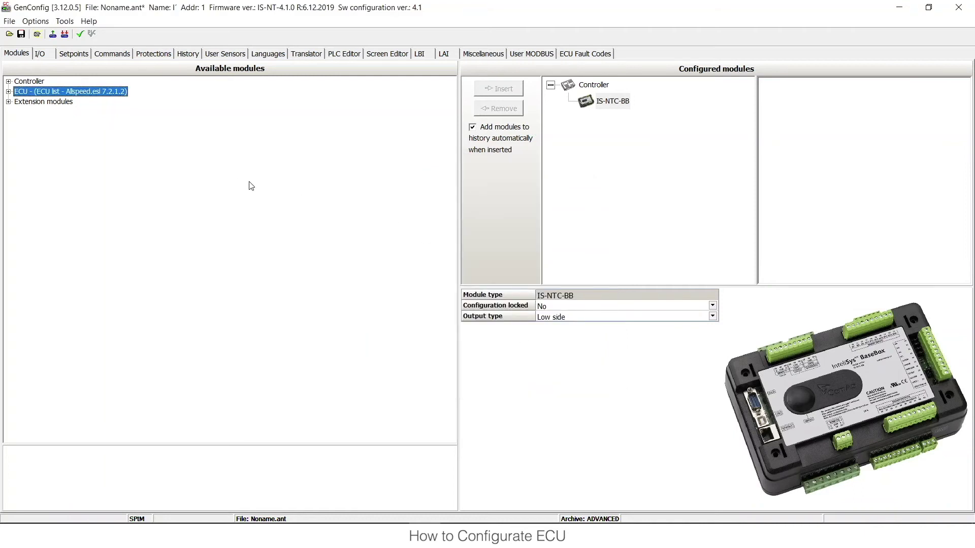
Step: Close GenConfig without saving Noname.ant and reopen the configuration from InteliMonitor
click(957, 9)
click(501, 297)
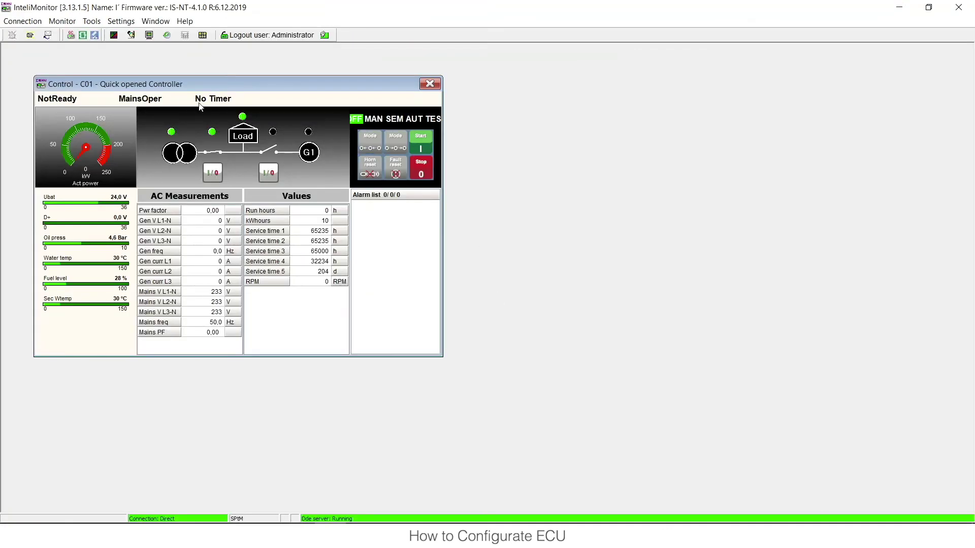
click(70, 35)
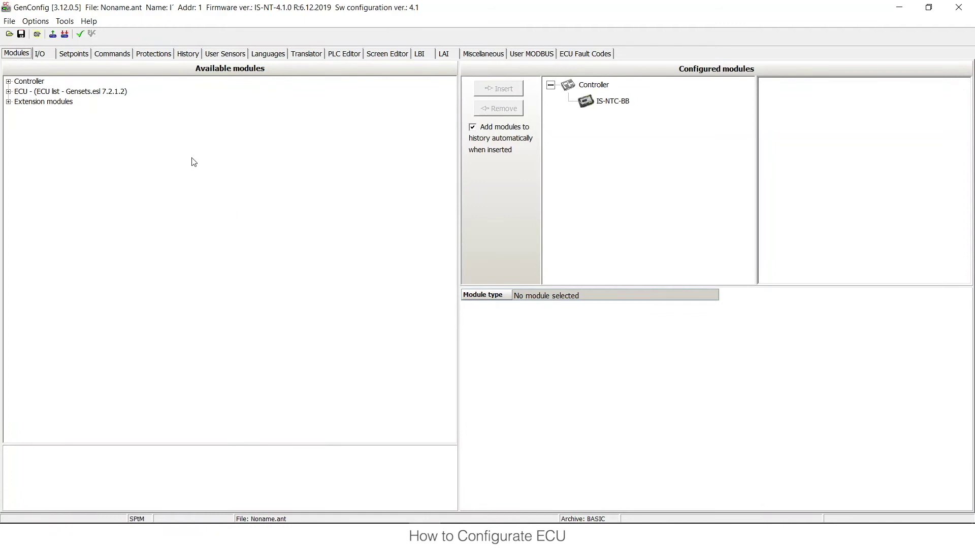
Step: Insert the Scania S8 Singlespeed (7.2.1) ECU from the Gensets.esl list into the configuration
click(75, 93)
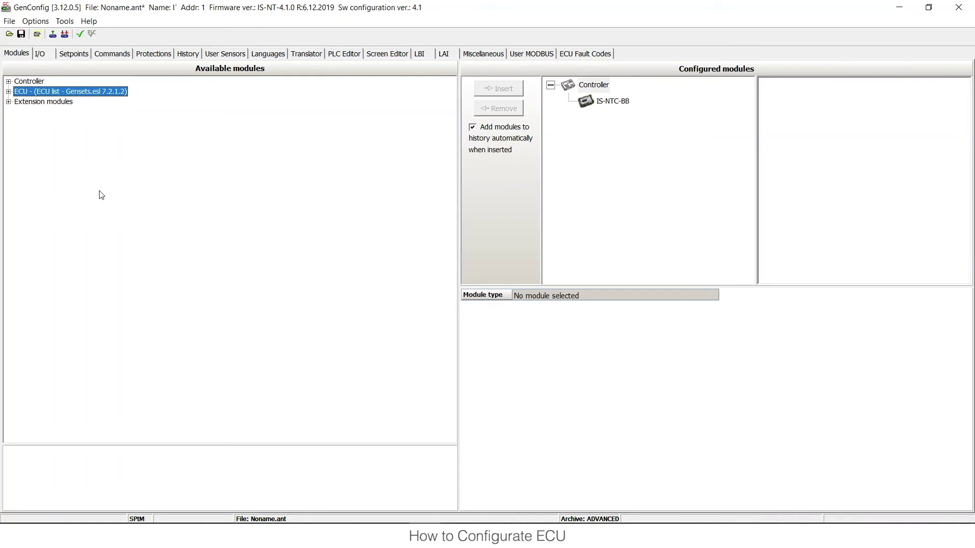
click(8, 92)
scroll(58, 258, down, 12)
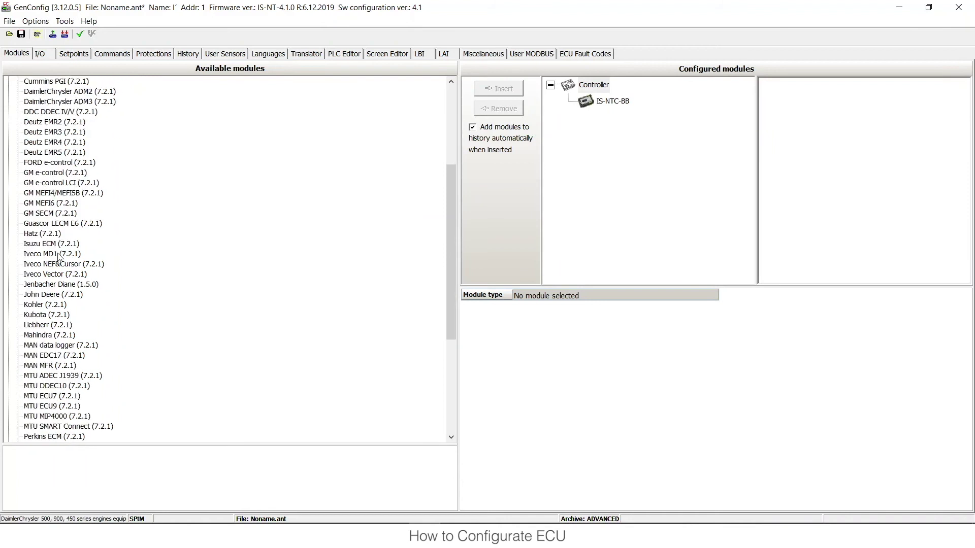
scroll(58, 257, down, 2)
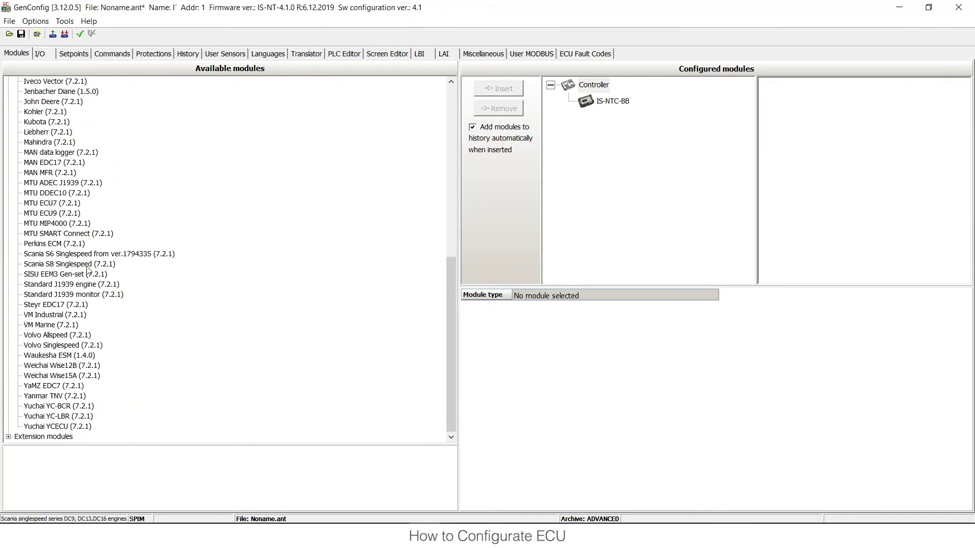
click(54, 264)
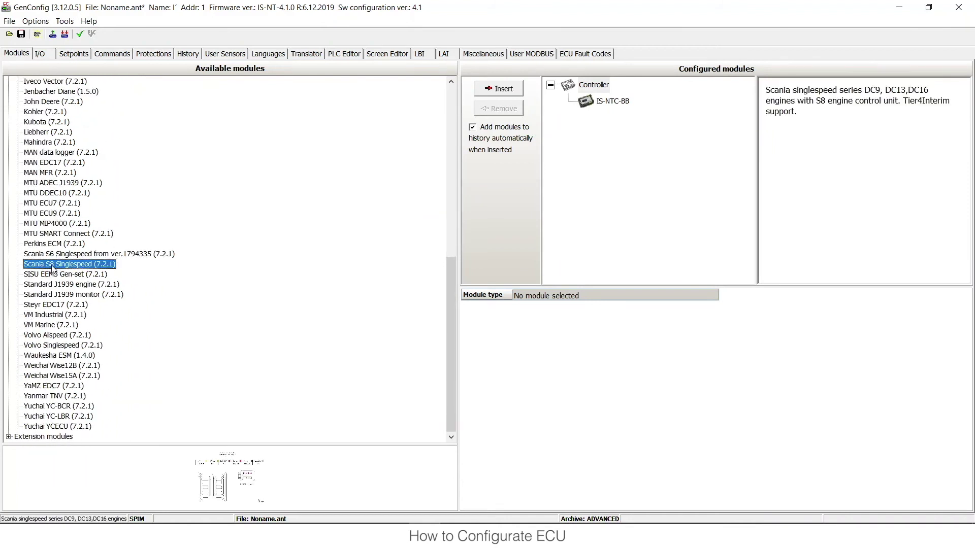
click(490, 89)
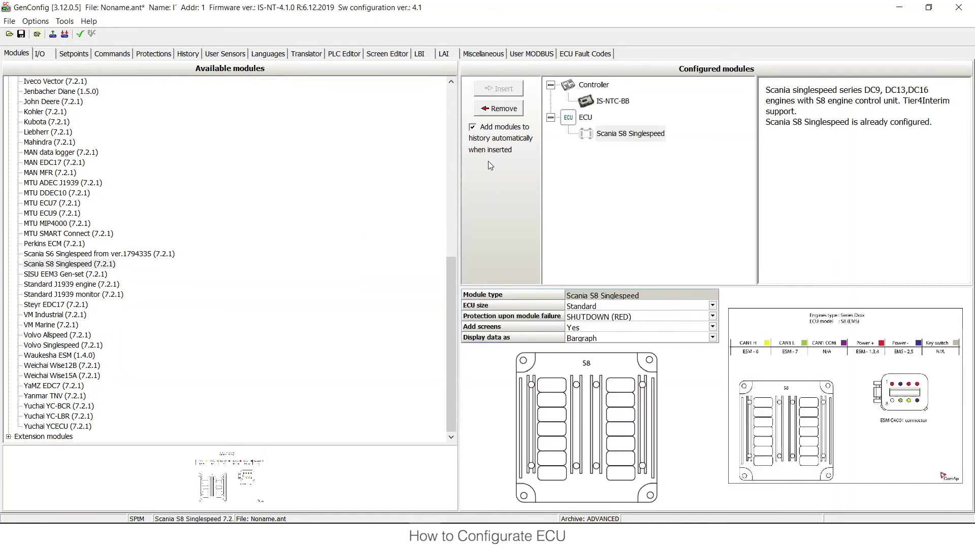
scroll(245, 215, up, 6)
scroll(245, 215, up, 7)
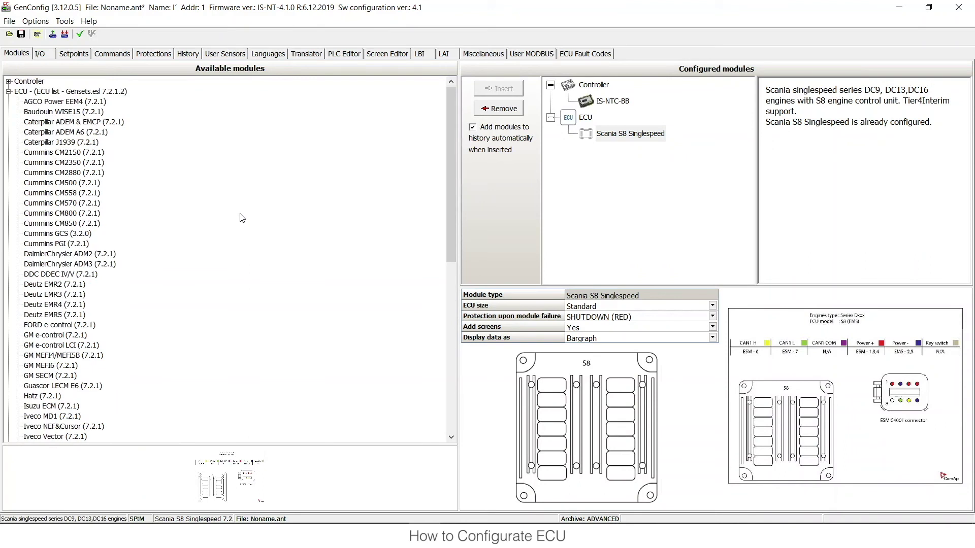
Step: Review the Scania S8 Singlespeed options, keeping SHUTDOWN (RED) failure protection and Bargraph display
click(9, 92)
click(624, 136)
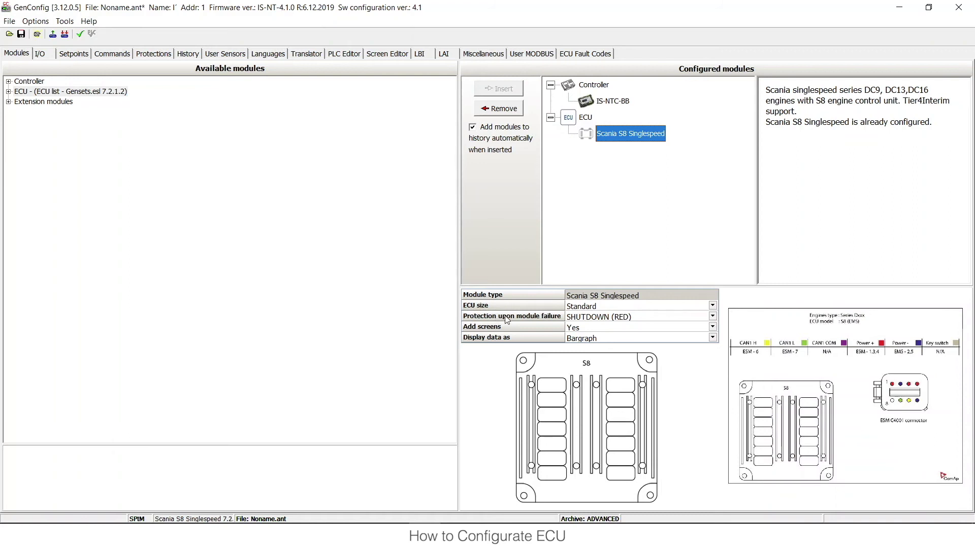
click(604, 319)
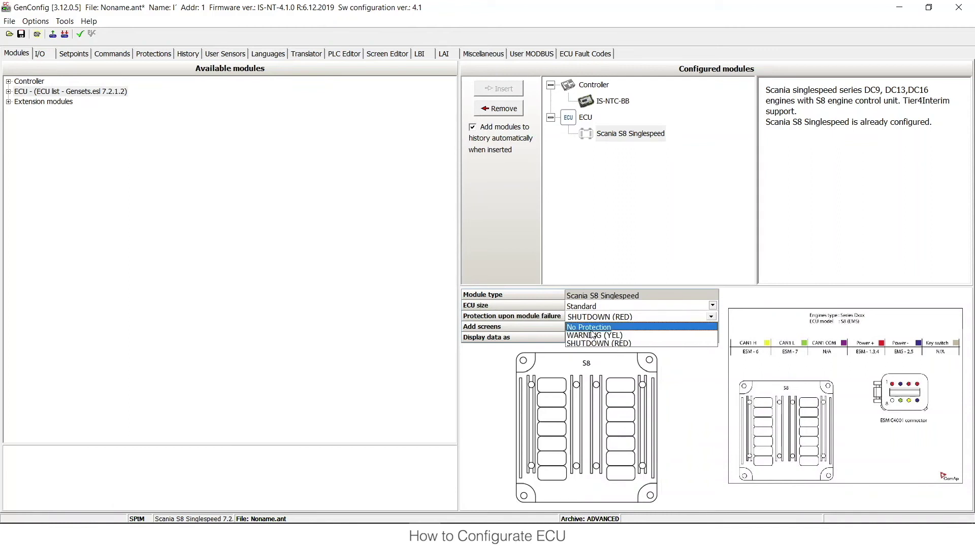
click(553, 317)
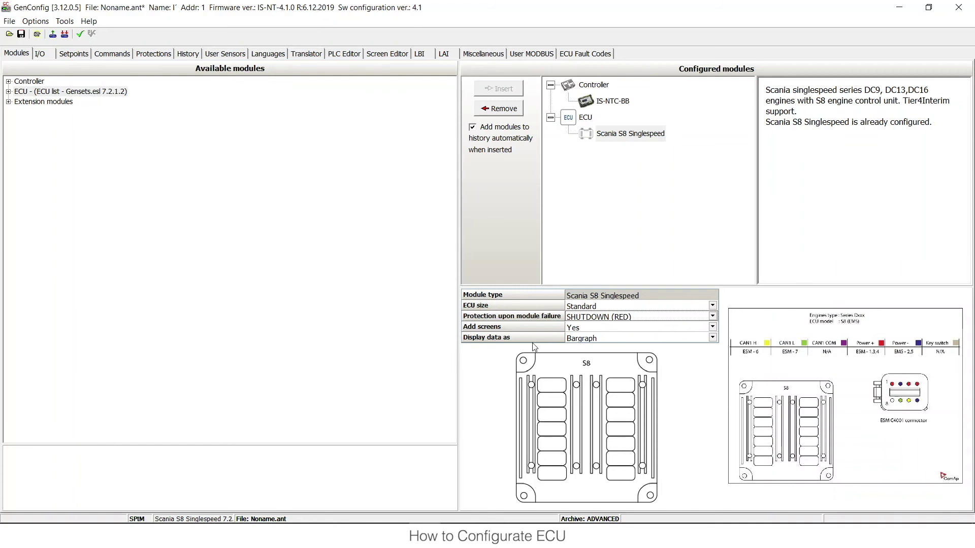
click(583, 339)
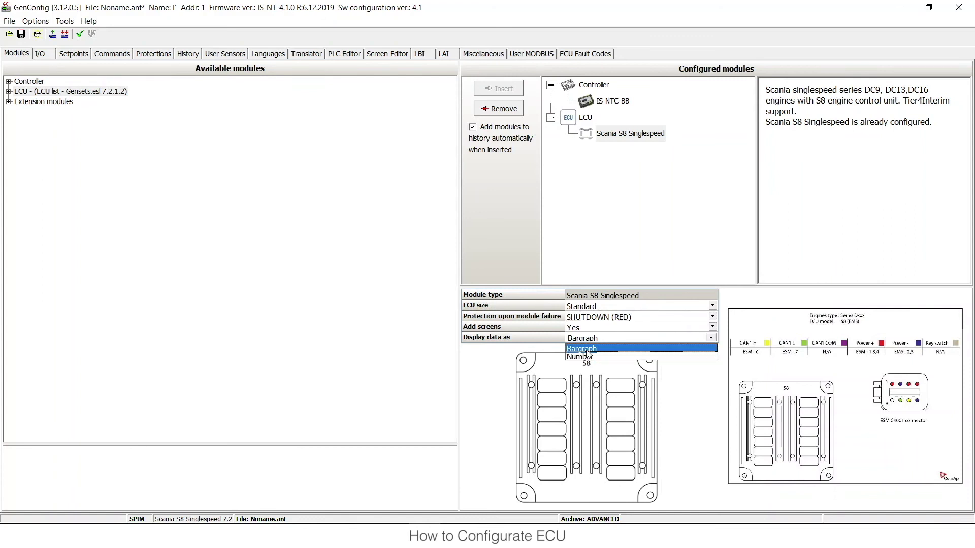
click(813, 241)
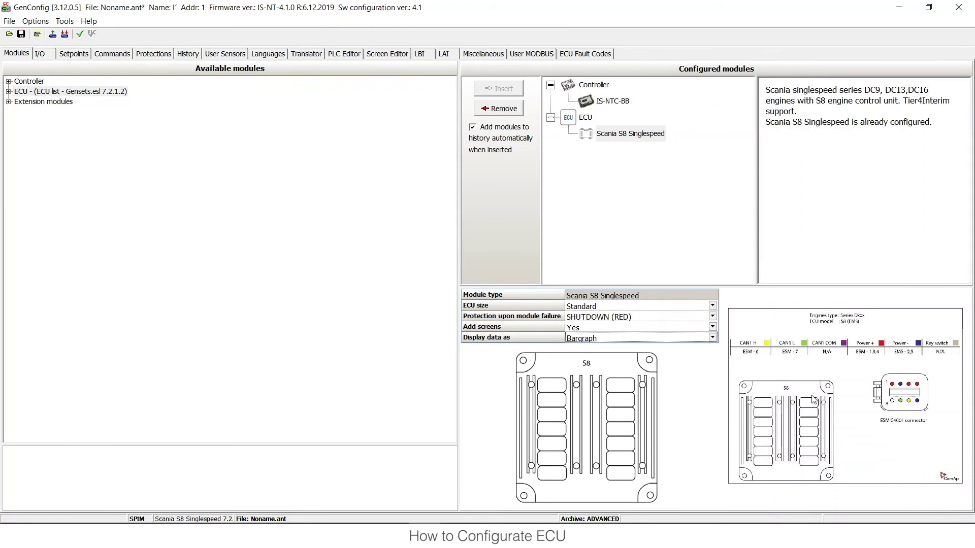
mouse_move(813, 400)
Step: Inspect ECU binary inputs WarningLamp (Amber Warning Lamp) and DPFInhSwitch (Diesel Particulate Filter)
click(41, 54)
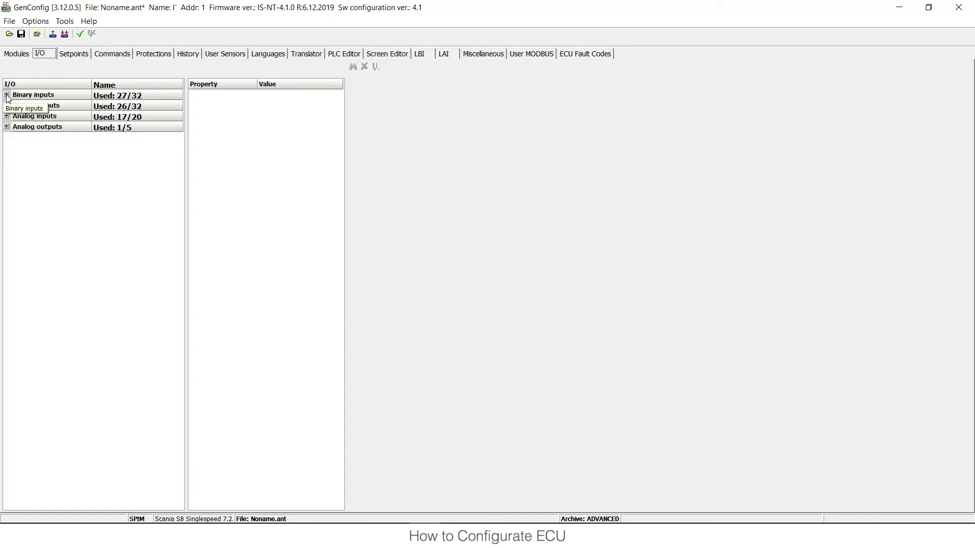
click(6, 95)
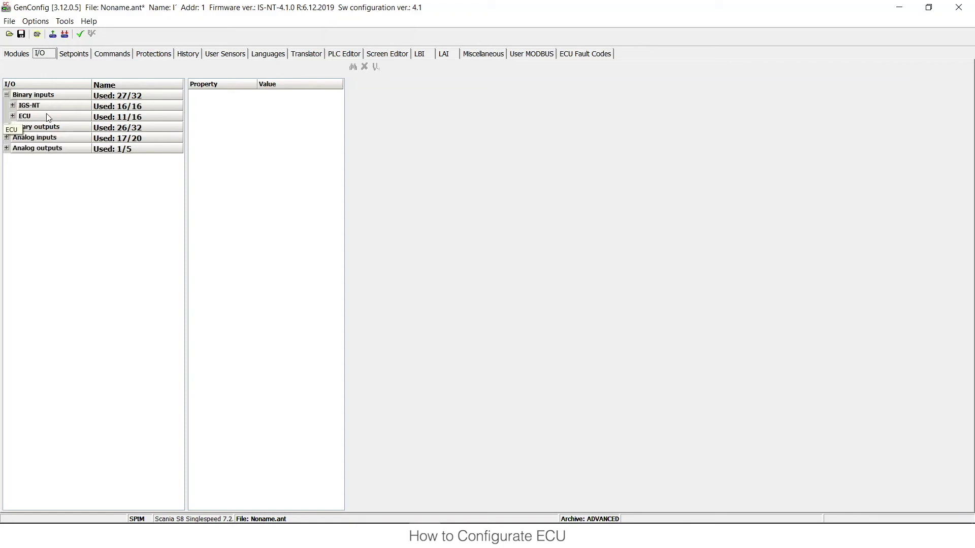
click(12, 117)
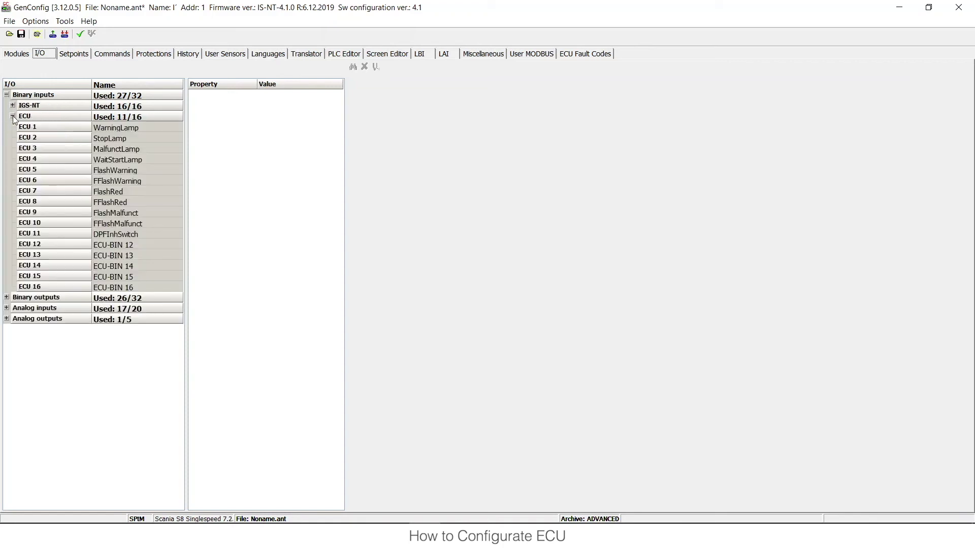
click(123, 127)
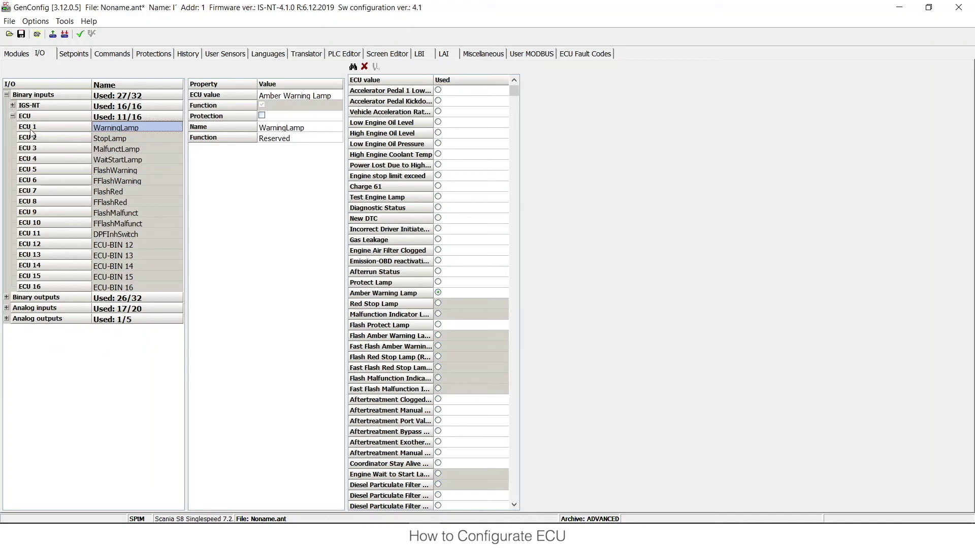
click(121, 234)
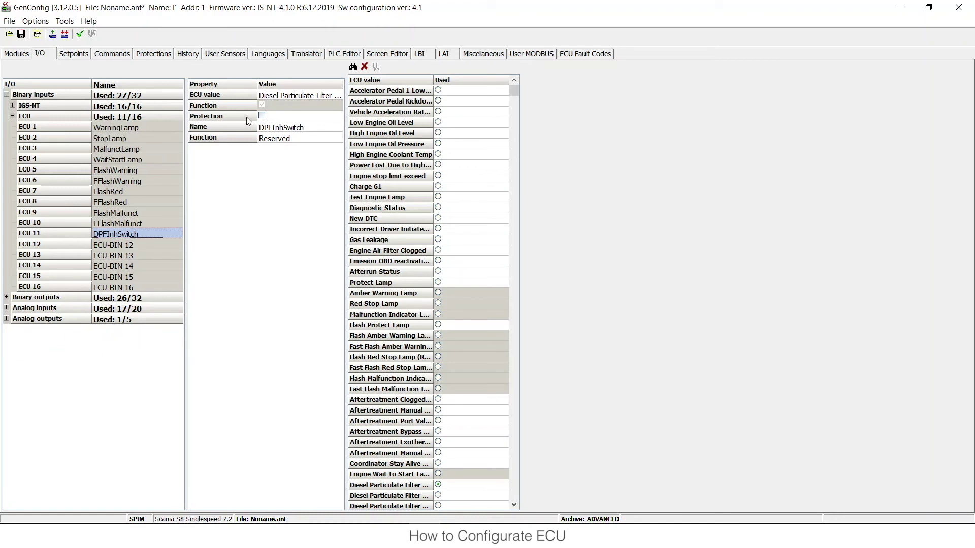
Step: Inspect ECU binary output 1, sourced from Logical 0 and mapped to Droop enable
click(6, 95)
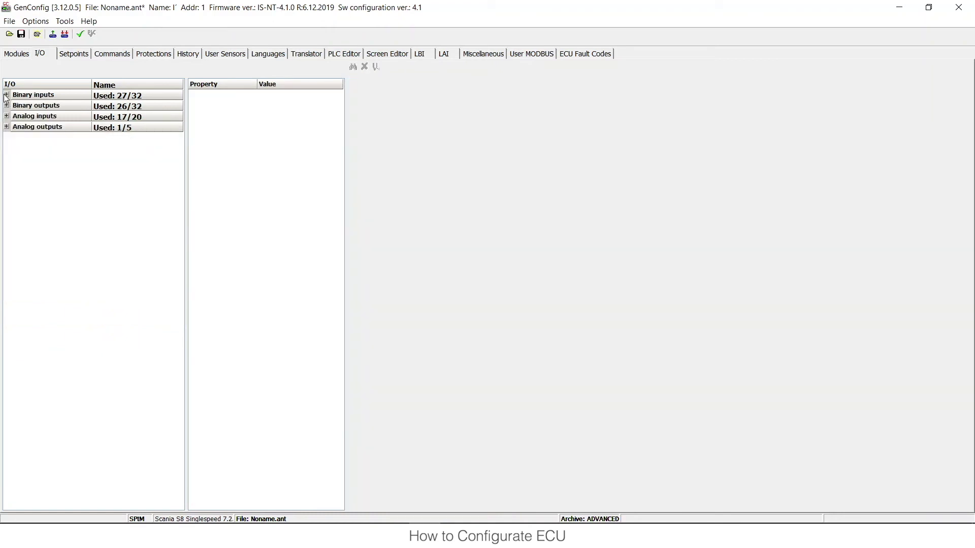
click(7, 106)
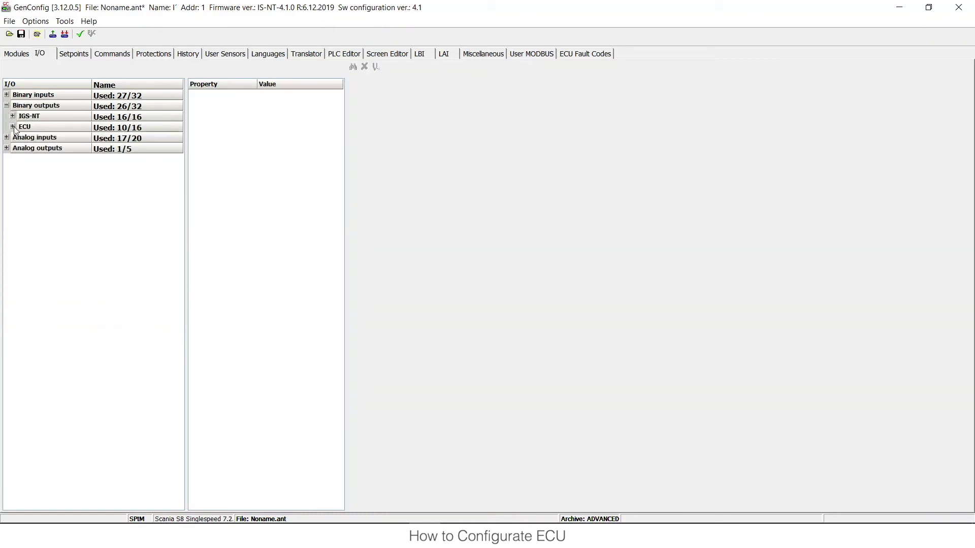
click(12, 127)
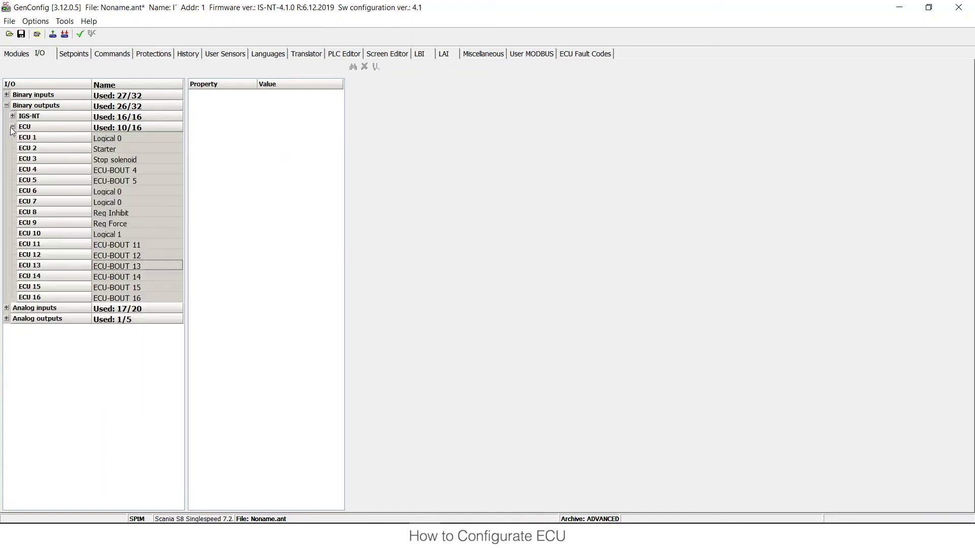
click(118, 143)
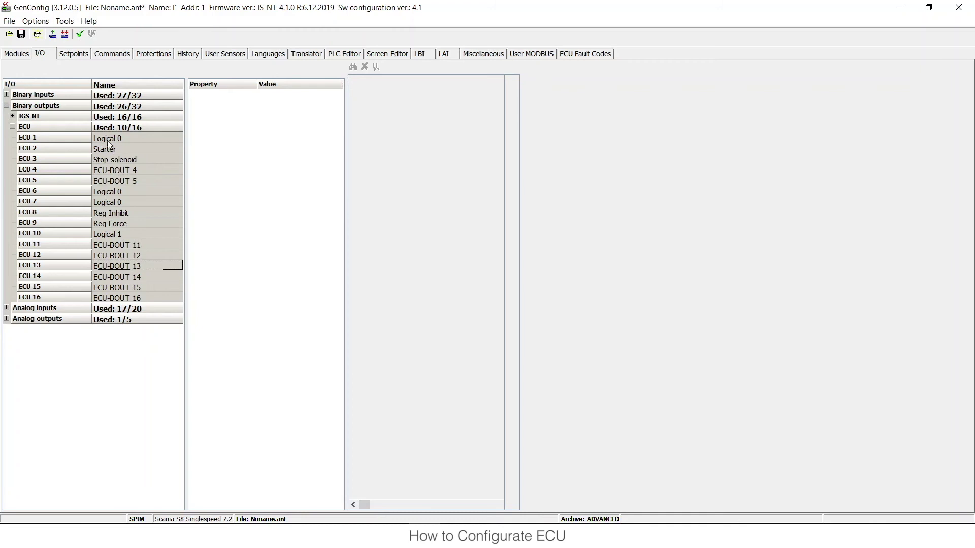
click(107, 137)
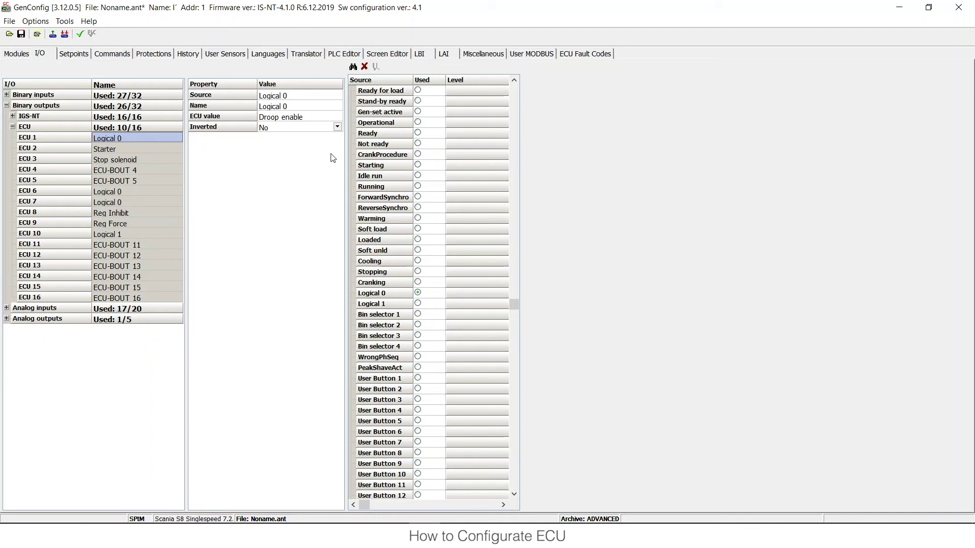
click(311, 121)
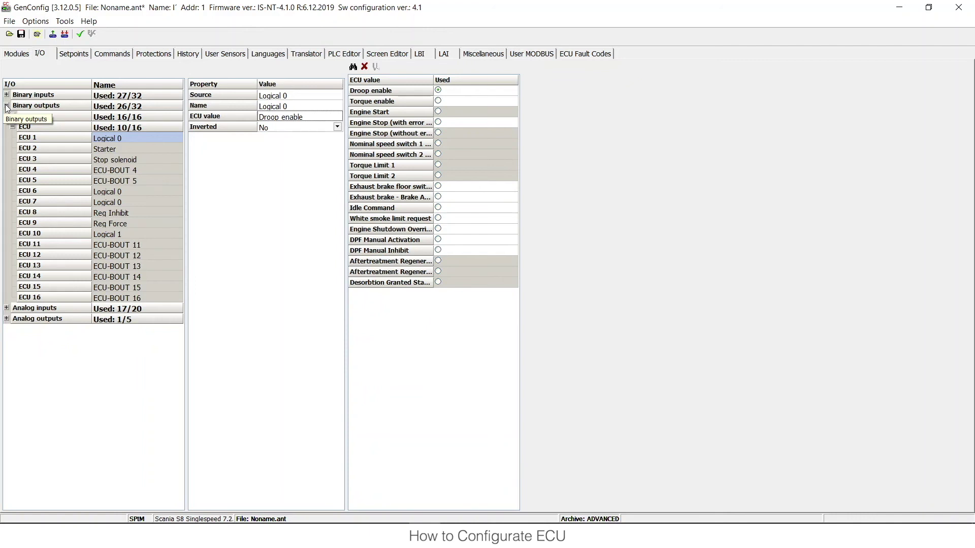
Step: Inspect the ECU 1 Speed request analog output driving the nominal speed offset value
click(6, 106)
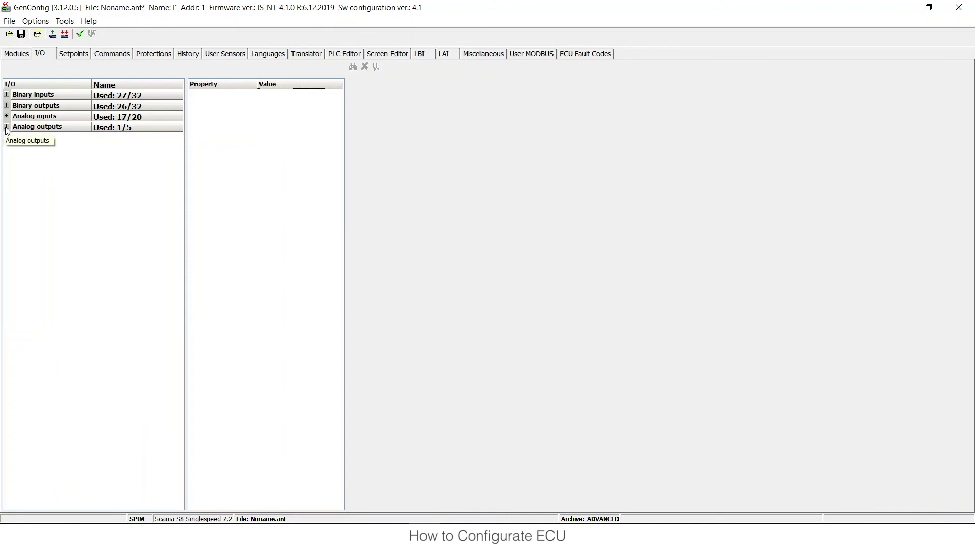
click(6, 128)
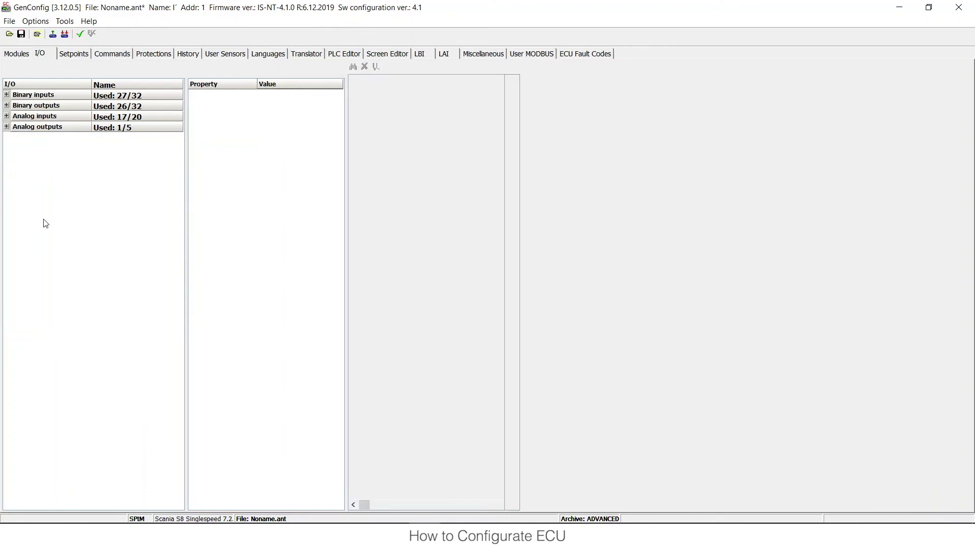
click(6, 127)
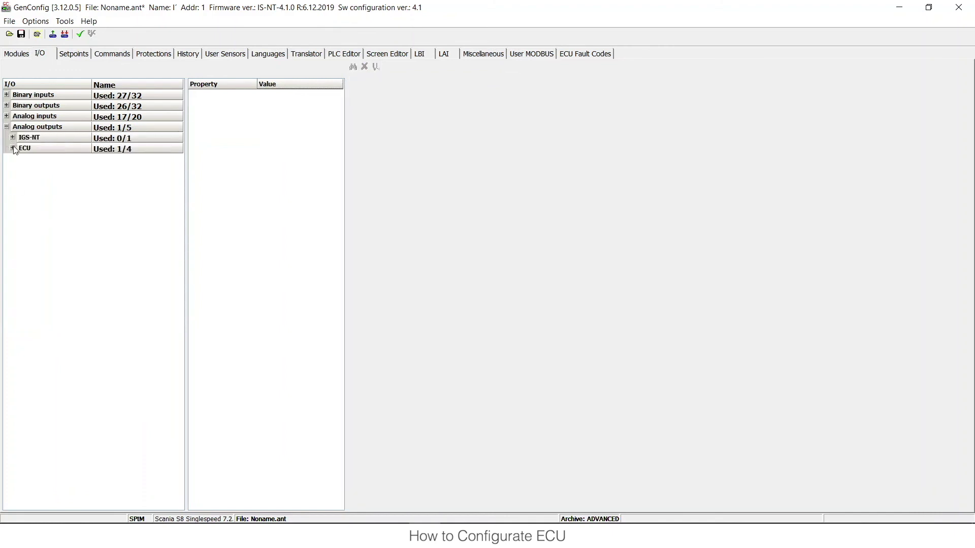
click(13, 147)
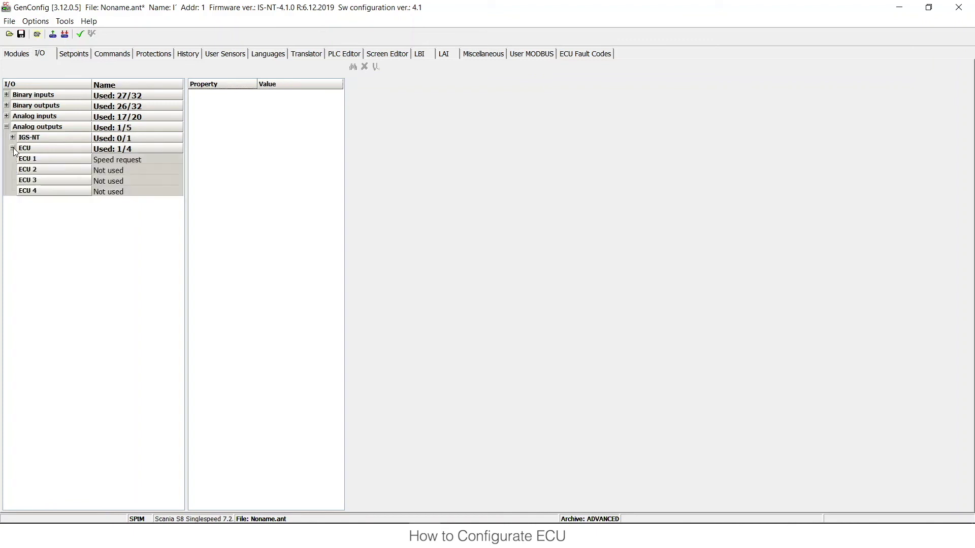
click(126, 161)
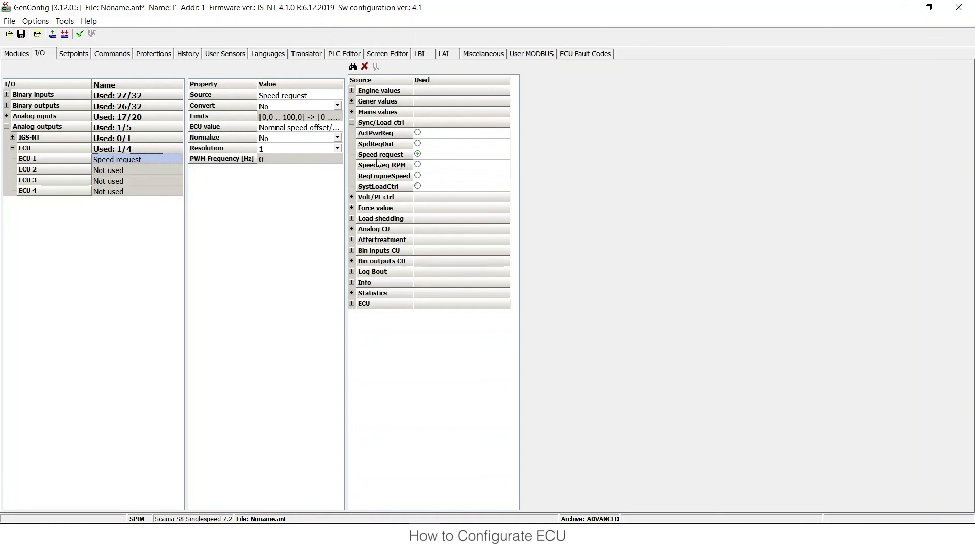
click(289, 129)
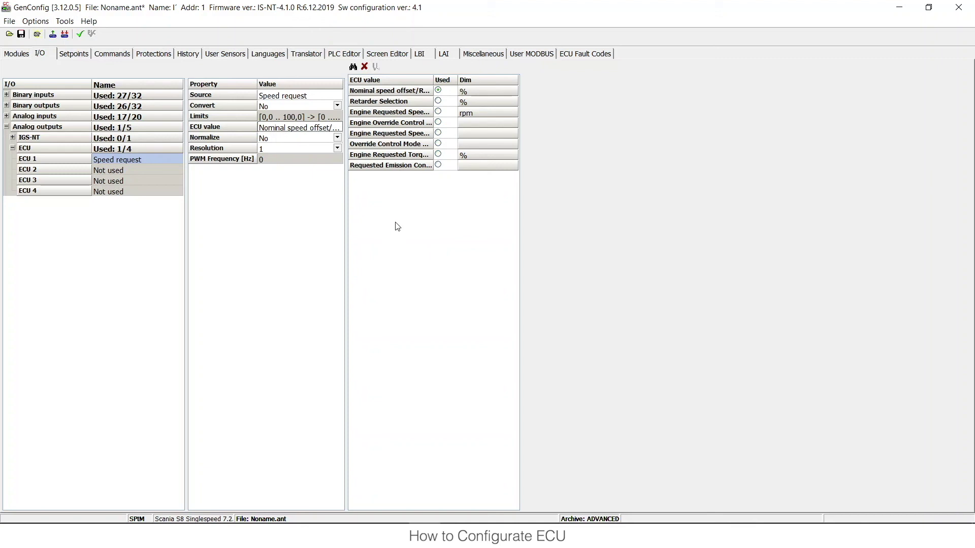
click(7, 127)
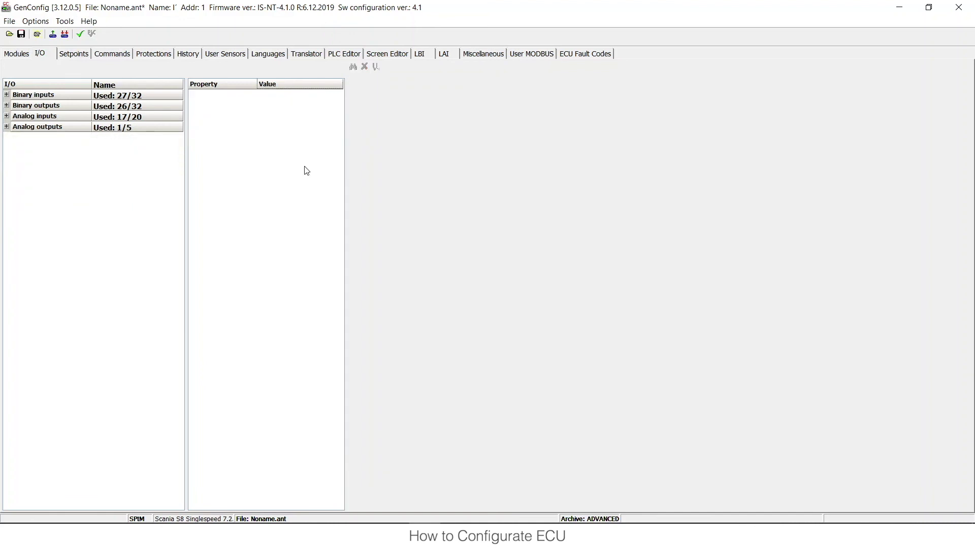
Step: Return to the Modules page showing Scania S8 Singlespeed under IS-NTC-BB
click(18, 58)
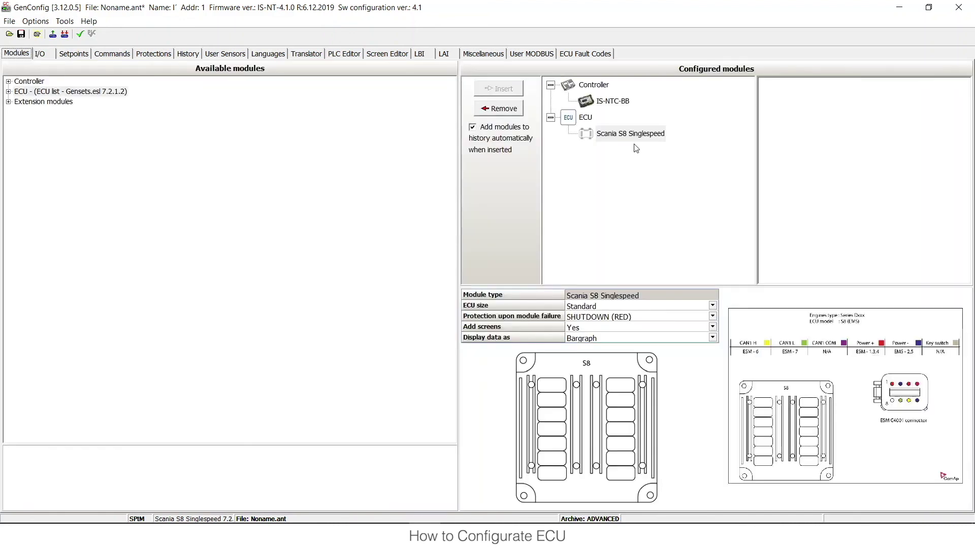